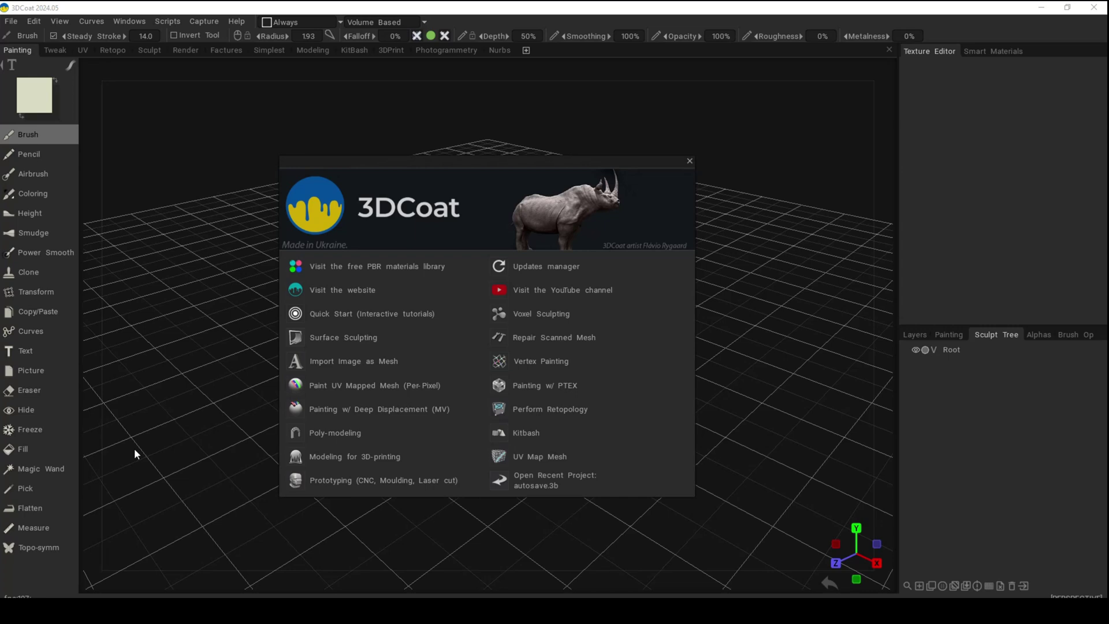
Start a poly-modeling scene and choose the torus as the 3D primitive to create
{"action": "left_click", "coordinate": [345, 434]}
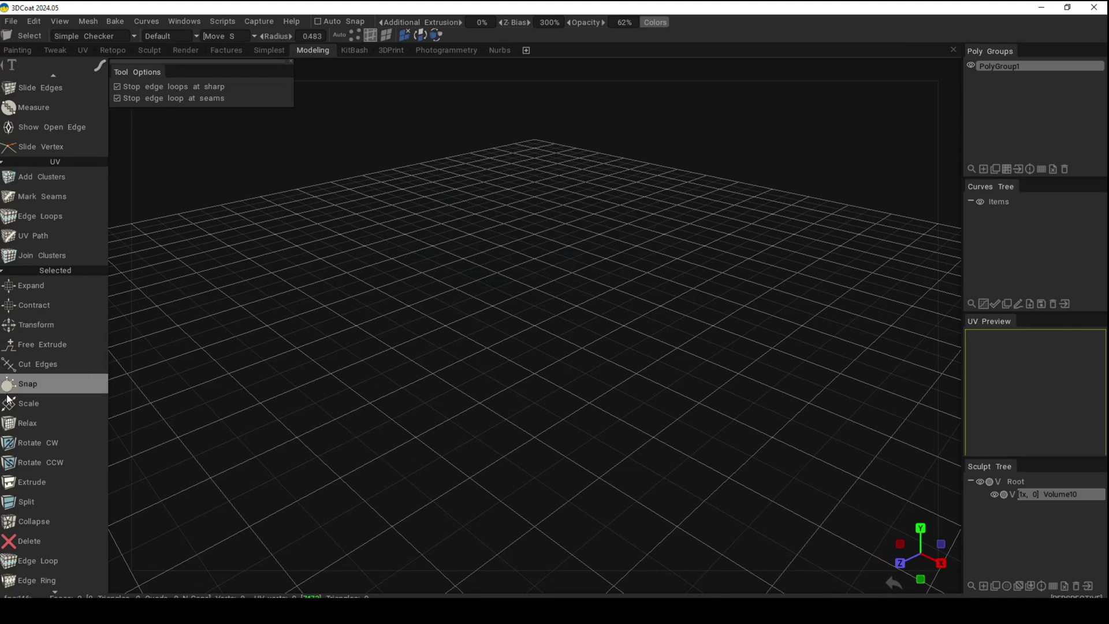
{"action": "scroll", "coordinate": [35, 381], "scroll_direction": "up", "scroll_amount": 10}
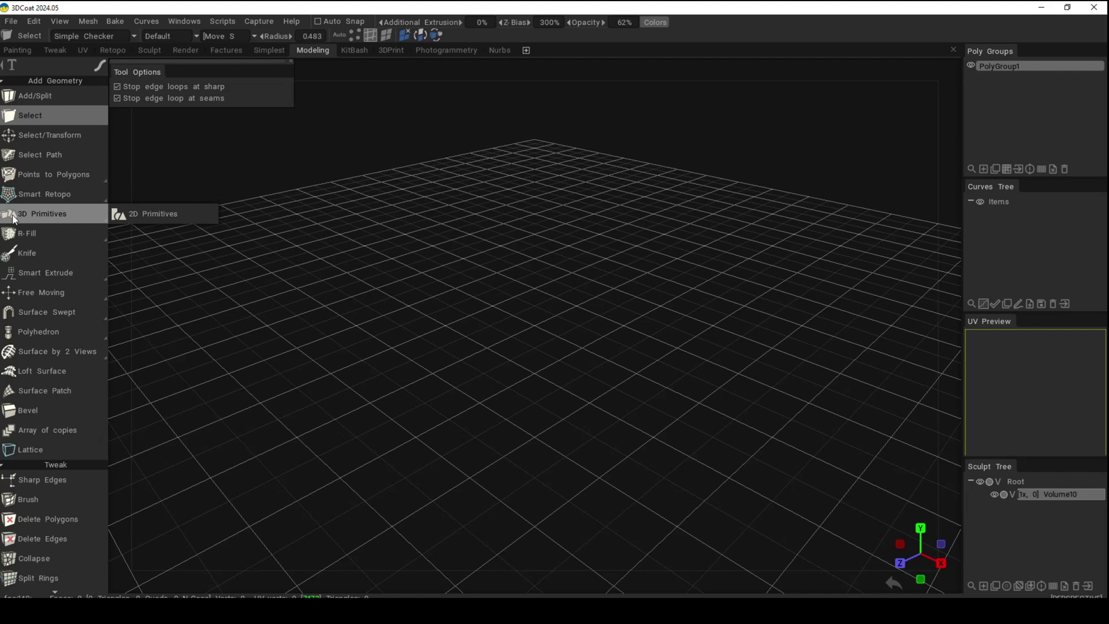
{"action": "left_click", "coordinate": [45, 217]}
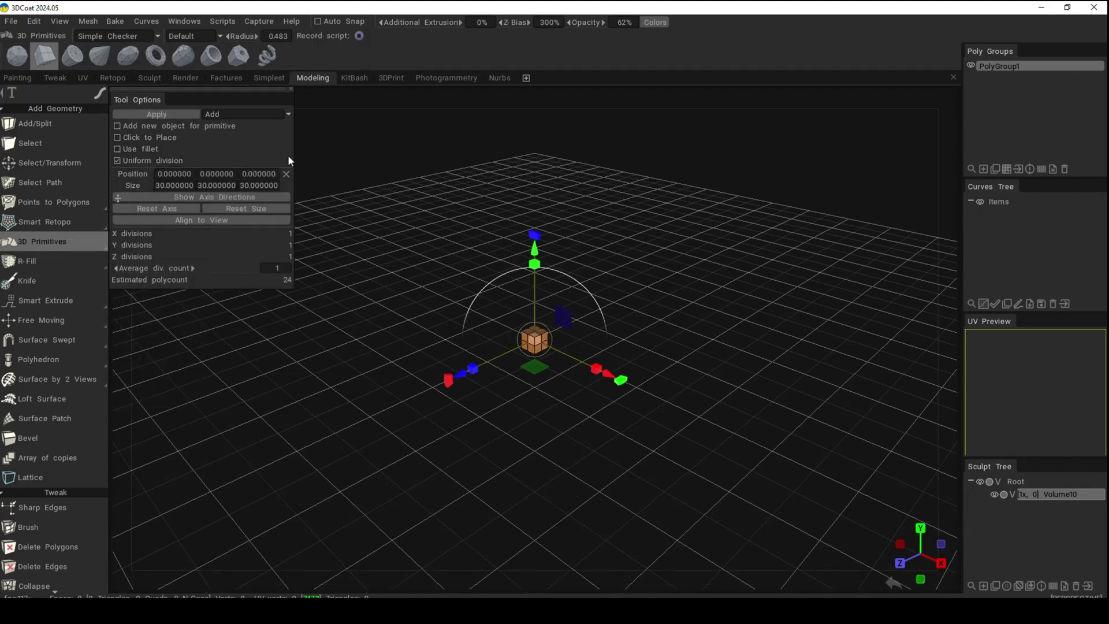
{"action": "left_click", "coordinate": [156, 59]}
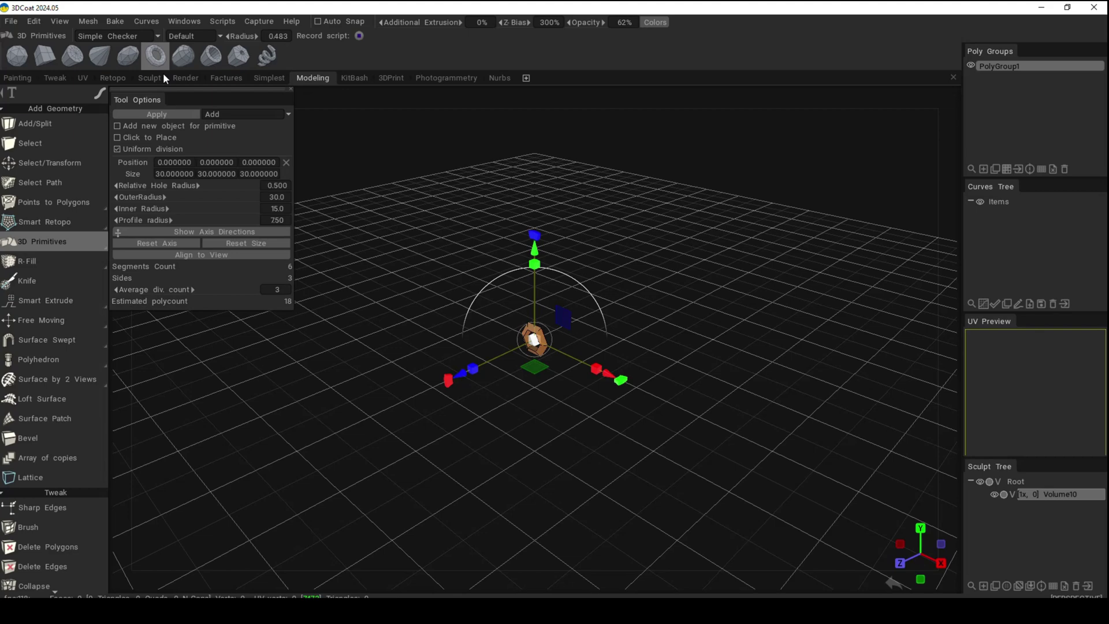
Set the torus's average division count to 71 and apply the primitive as a mesh
{"action": "scroll", "coordinate": [450, 379], "scroll_direction": "up", "scroll_amount": 10}
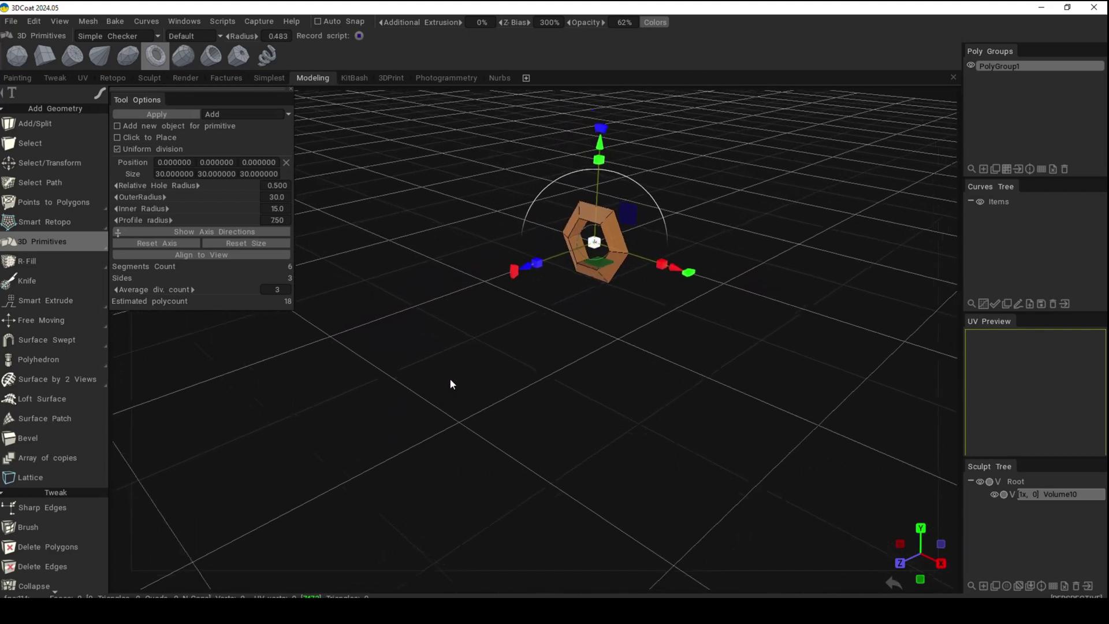
{"action": "scroll", "coordinate": [450, 380], "scroll_direction": "up", "scroll_amount": 6}
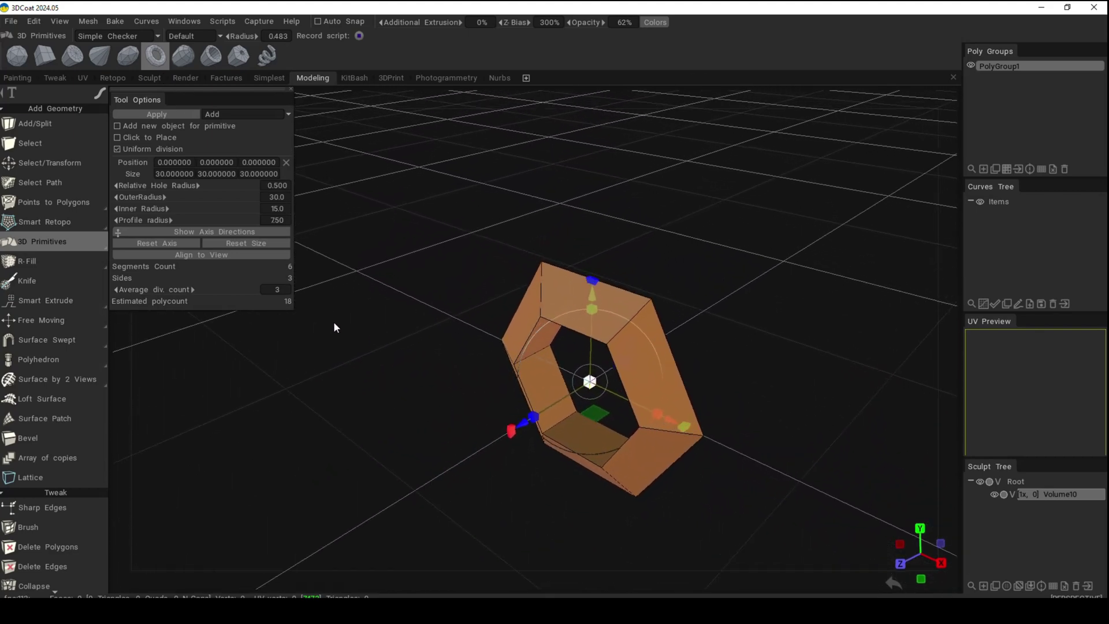
{"action": "left_click_drag", "start_coordinate": [149, 290], "coordinate": [274, 290]}
{"action": "mouse_move", "coordinate": [421, 377]}
{"action": "left_mouse_down"}
{"action": "mouse_move", "coordinate": [392, 378]}
{"action": "mouse_move", "coordinate": [449, 404]}
{"action": "mouse_move", "coordinate": [505, 410]}
{"action": "mouse_move", "coordinate": [599, 323]}
{"action": "mouse_move", "coordinate": [528, 359]}
{"action": "mouse_move", "coordinate": [408, 376]}
{"action": "left_mouse_up"}
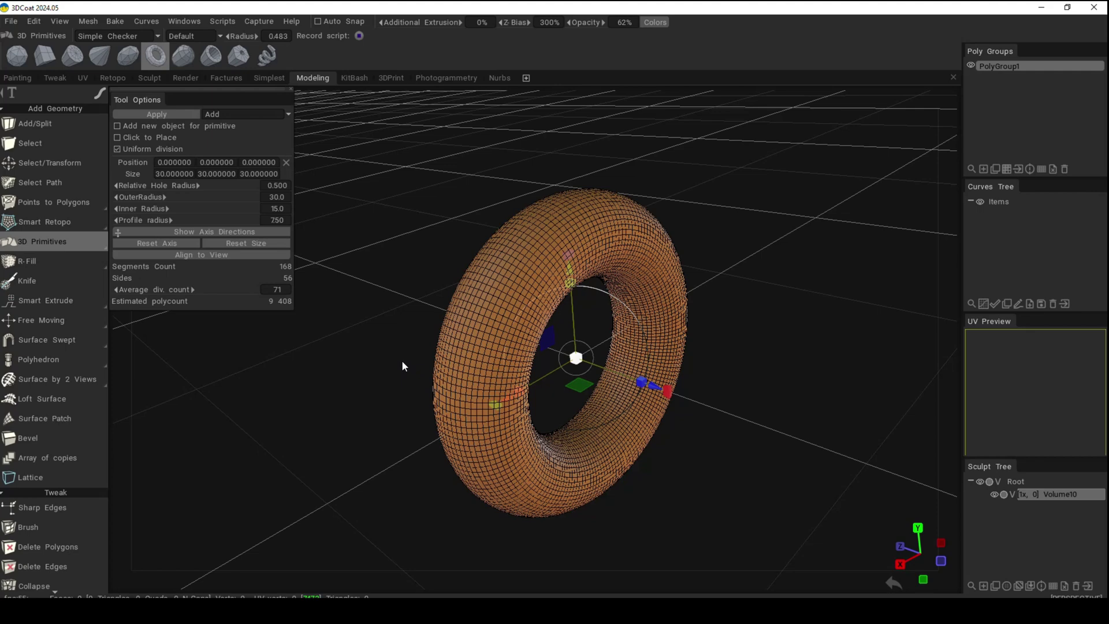
{"action": "left_click", "coordinate": [161, 113]}
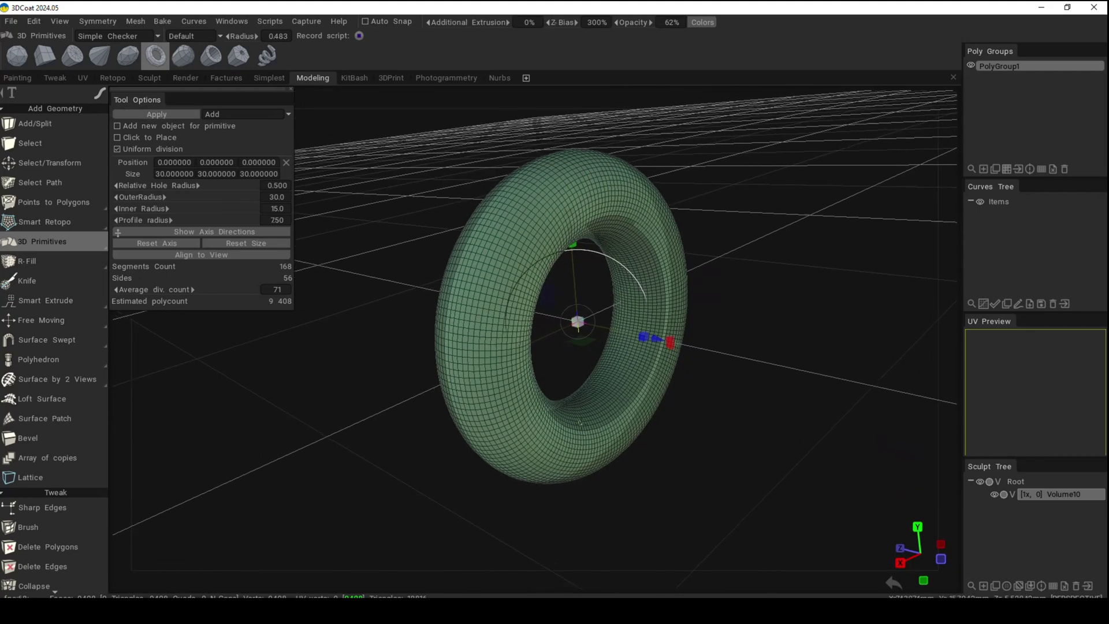
Switch the Select tool to face mode and select the face loop running along the middle of the torus's outer rim
{"action": "left_click_drag", "start_coordinate": [581, 425], "coordinate": [674, 426], "text": "alt"}
{"action": "left_click_drag", "start_coordinate": [582, 424], "coordinate": [569, 488], "text": "alt"}
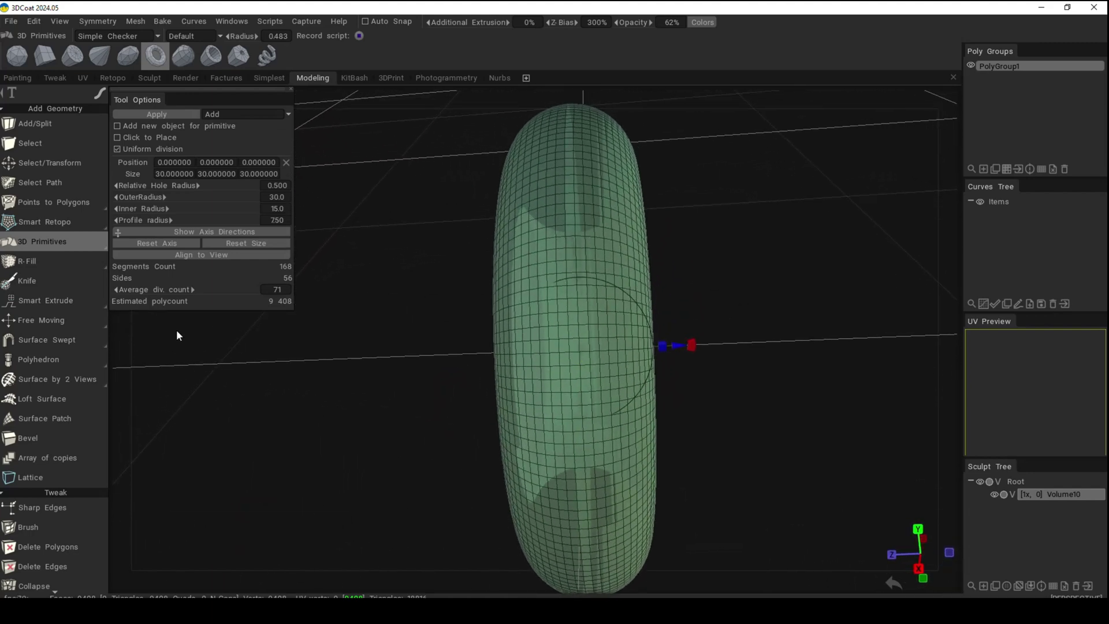
{"action": "left_click", "coordinate": [41, 146]}
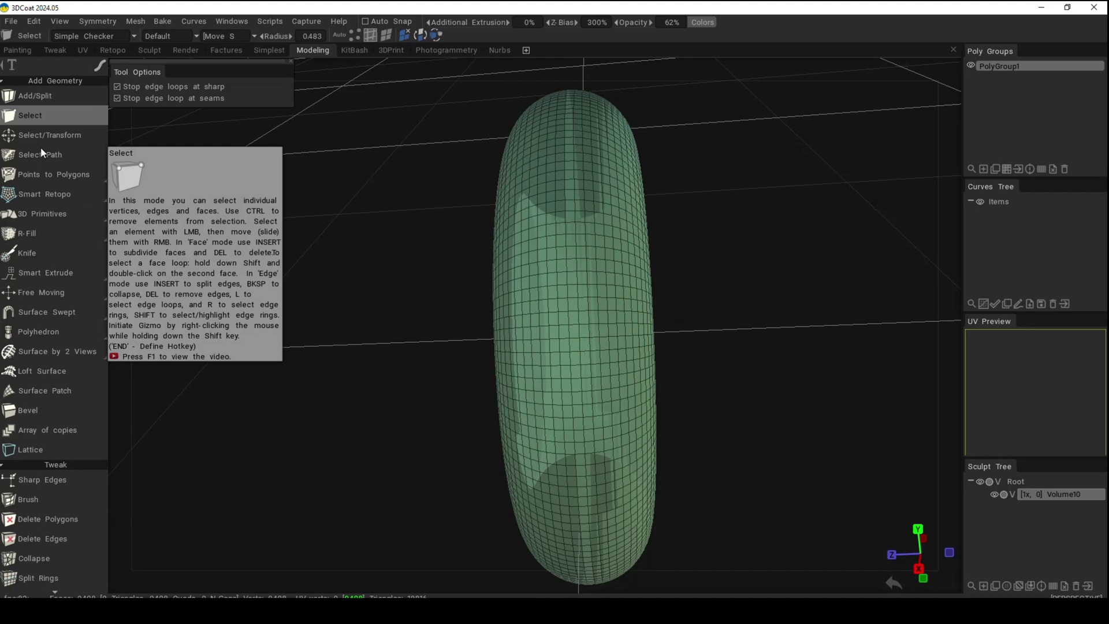
{"action": "left_click", "coordinate": [386, 36]}
{"action": "left_click_drag", "start_coordinate": [639, 461], "coordinate": [609, 426], "text": "alt"}
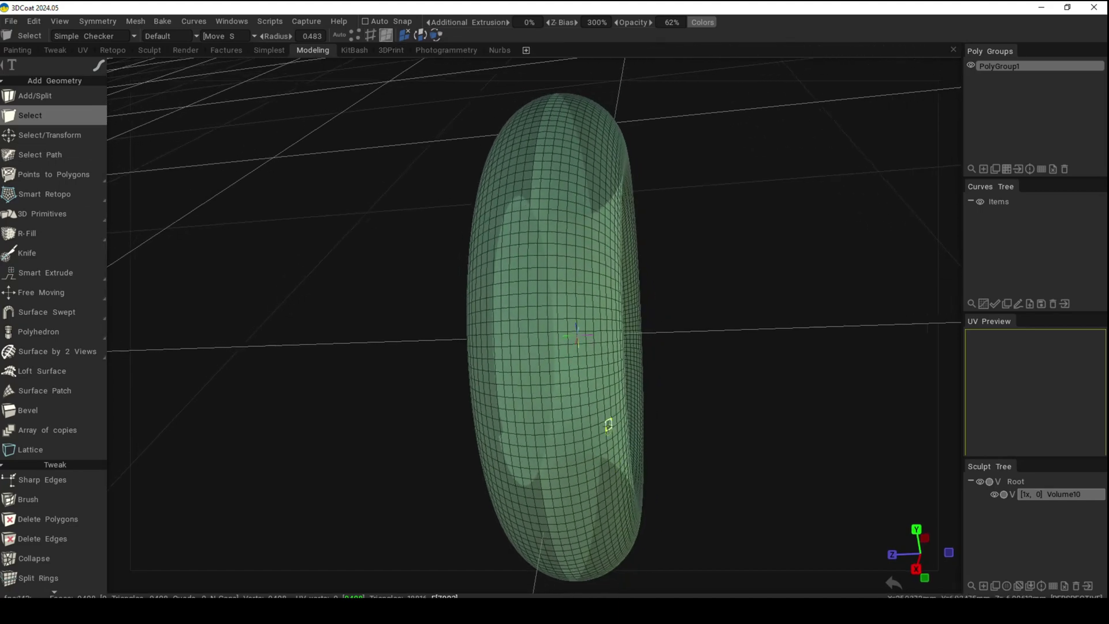
{"action": "right_click_drag", "start_coordinate": [544, 323], "coordinate": [584, 254], "text": "alt"}
{"action": "left_click_drag", "start_coordinate": [583, 254], "coordinate": [604, 267]}
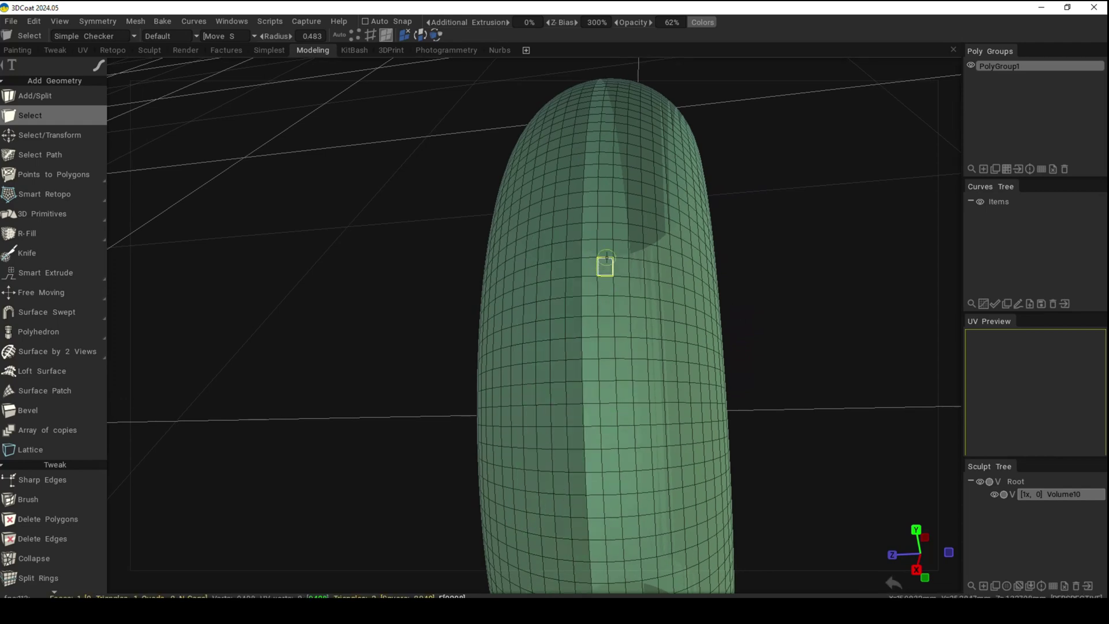
{"action": "double_click", "coordinate": [607, 251]}
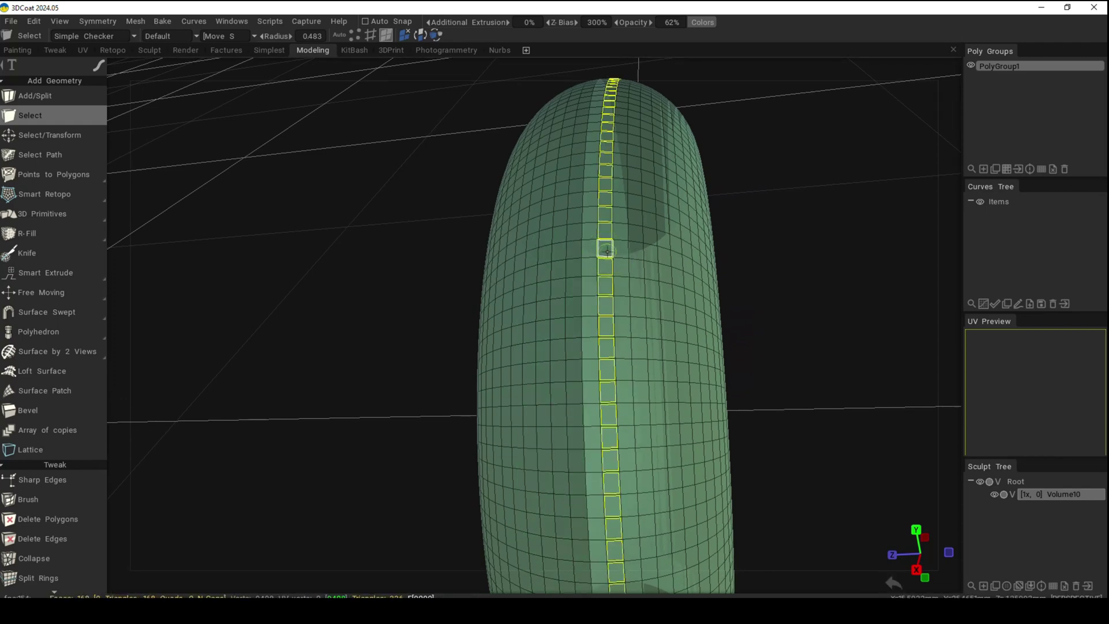
Add seven more spaced face loops to the selection, four on one side of the middle loop and three on the other
{"action": "double_click", "coordinate": [556, 257]}
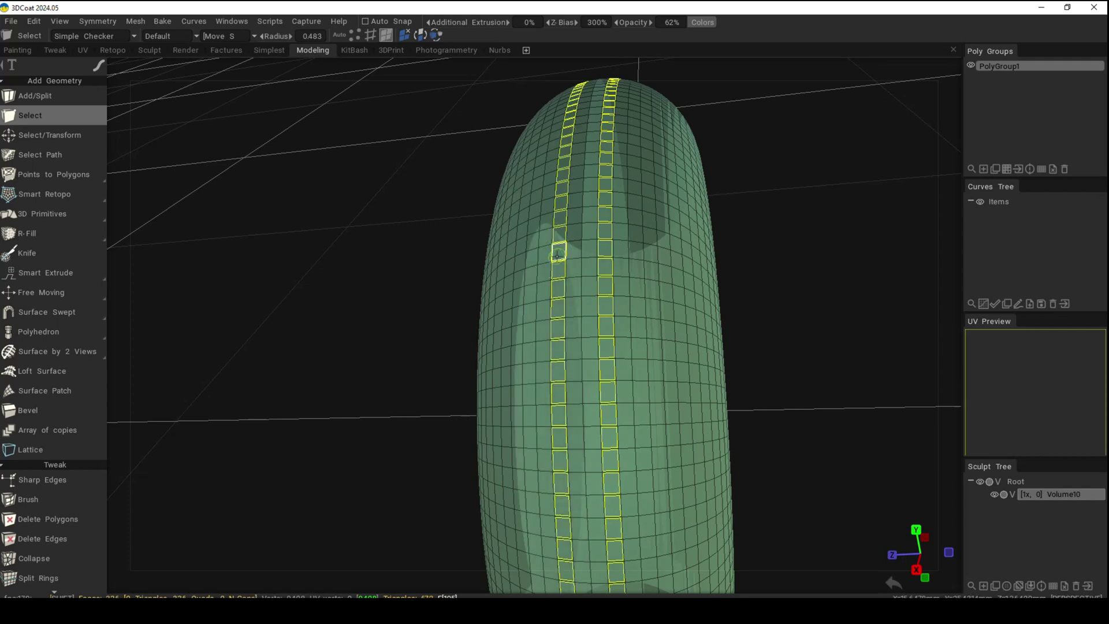
{"action": "left_click", "coordinate": [637, 269], "text": "shift"}
{"action": "double_click", "coordinate": [636, 252], "text": "shift"}
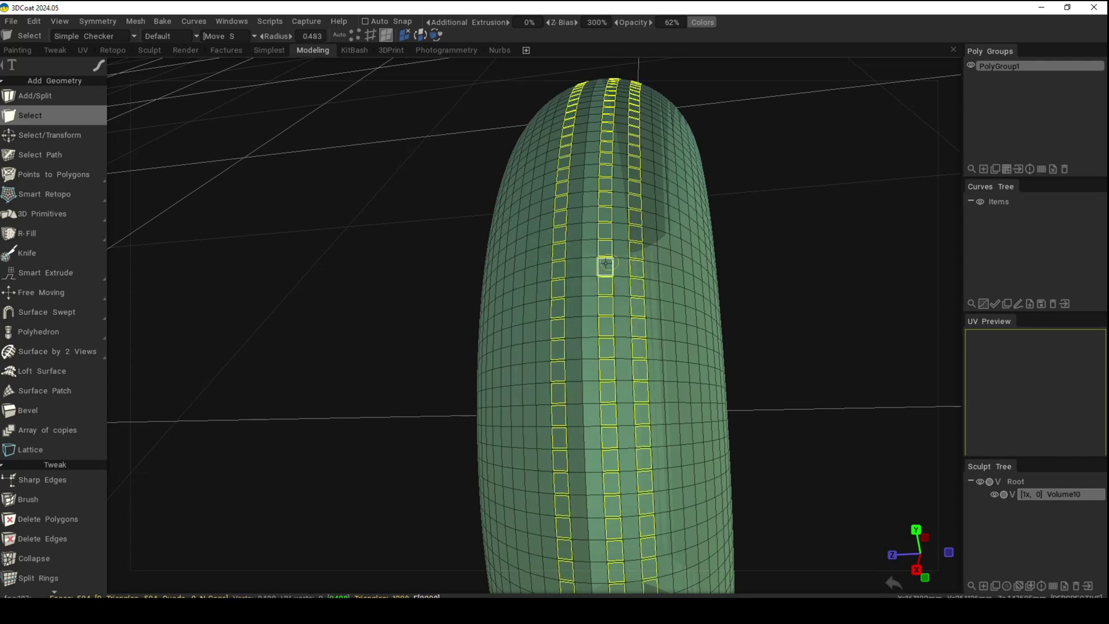
{"action": "double_click", "coordinate": [529, 255], "text": "shift"}
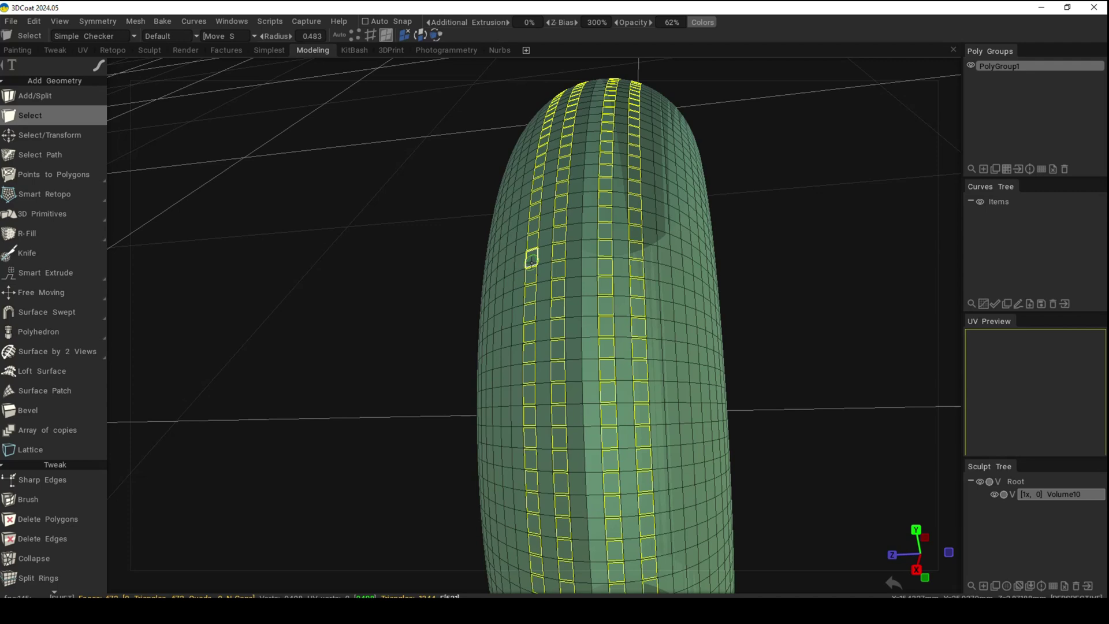
{"action": "double_click", "coordinate": [664, 251], "text": "shift"}
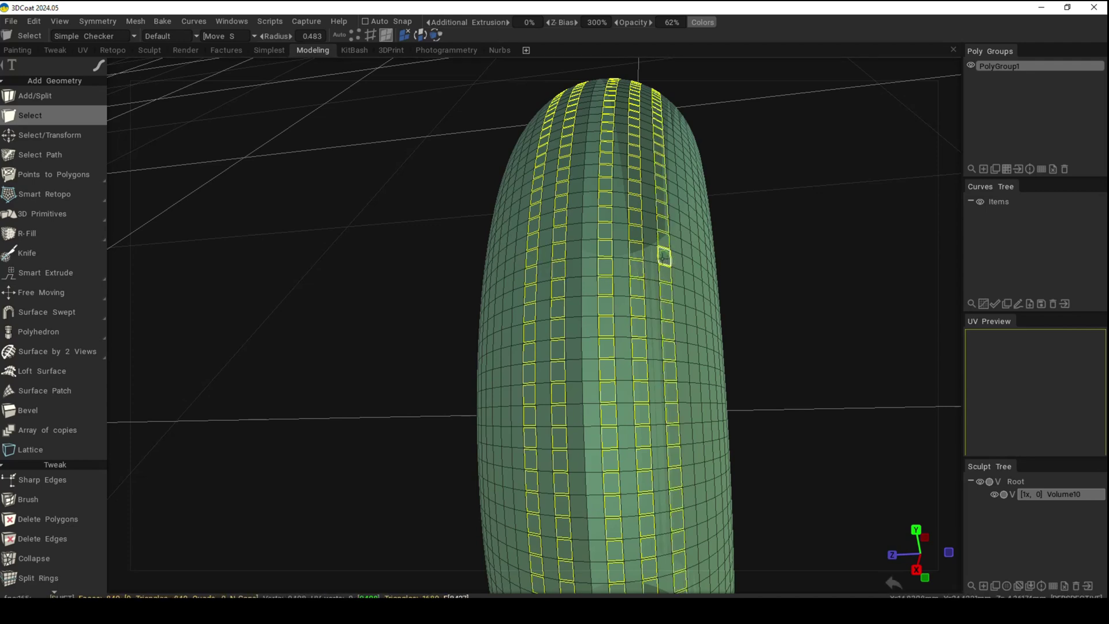
{"action": "double_click", "coordinate": [508, 283], "text": "shift"}
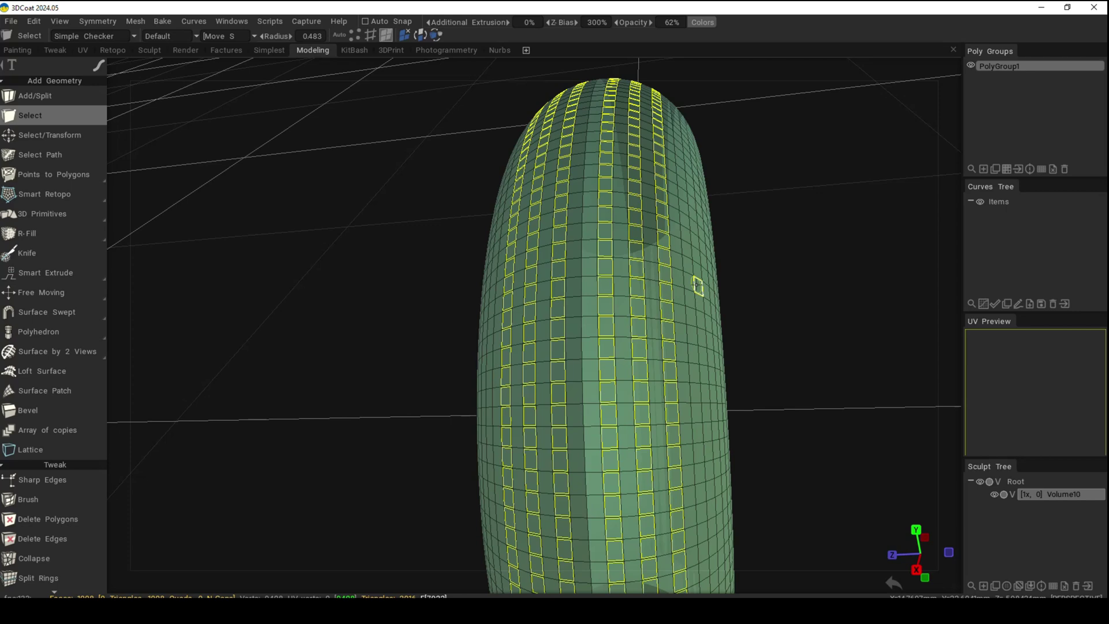
{"action": "double_click", "coordinate": [687, 266], "text": "shift"}
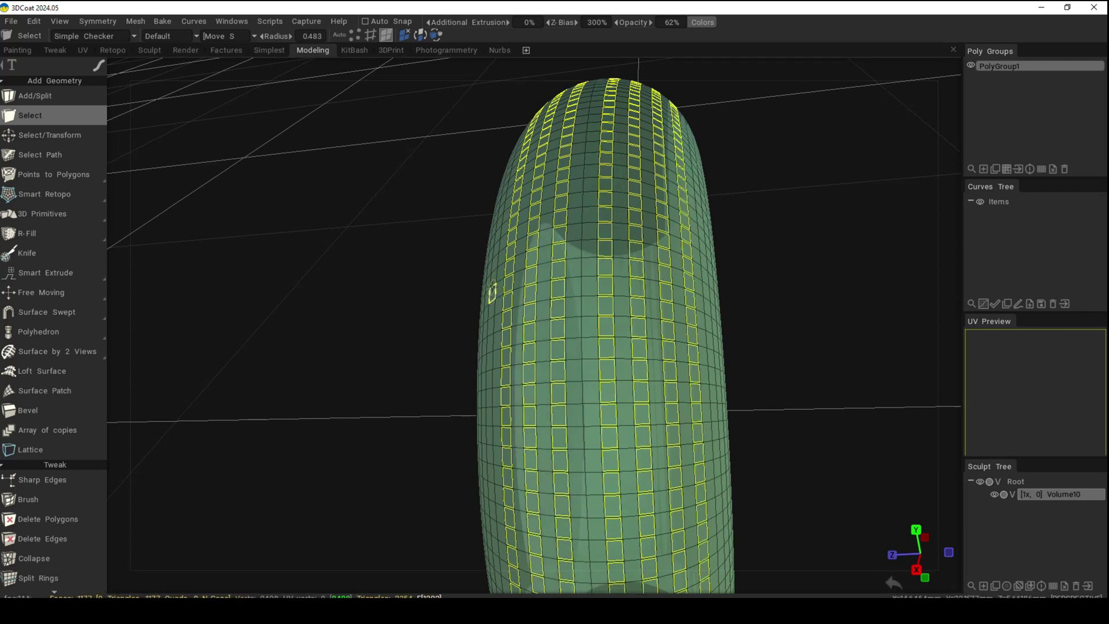
{"action": "double_click", "coordinate": [493, 280], "text": "shift"}
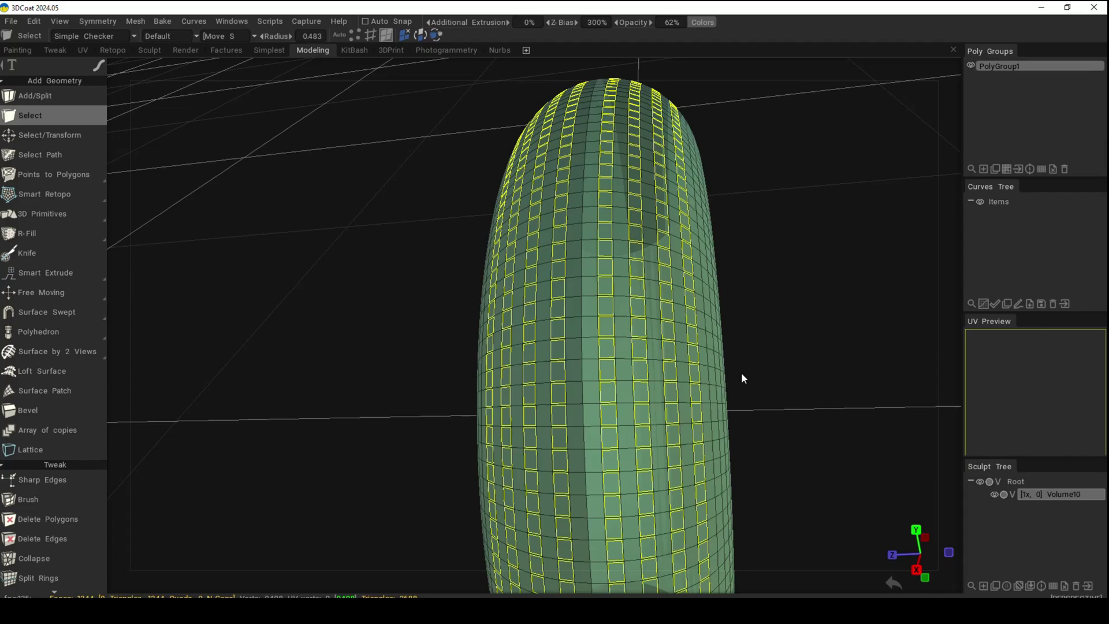
Extrude the selected outer face loops by about 0.12 to form tread ridges, and clear the selection
{"action": "left_click_drag", "start_coordinate": [742, 374], "coordinate": [743, 375]}
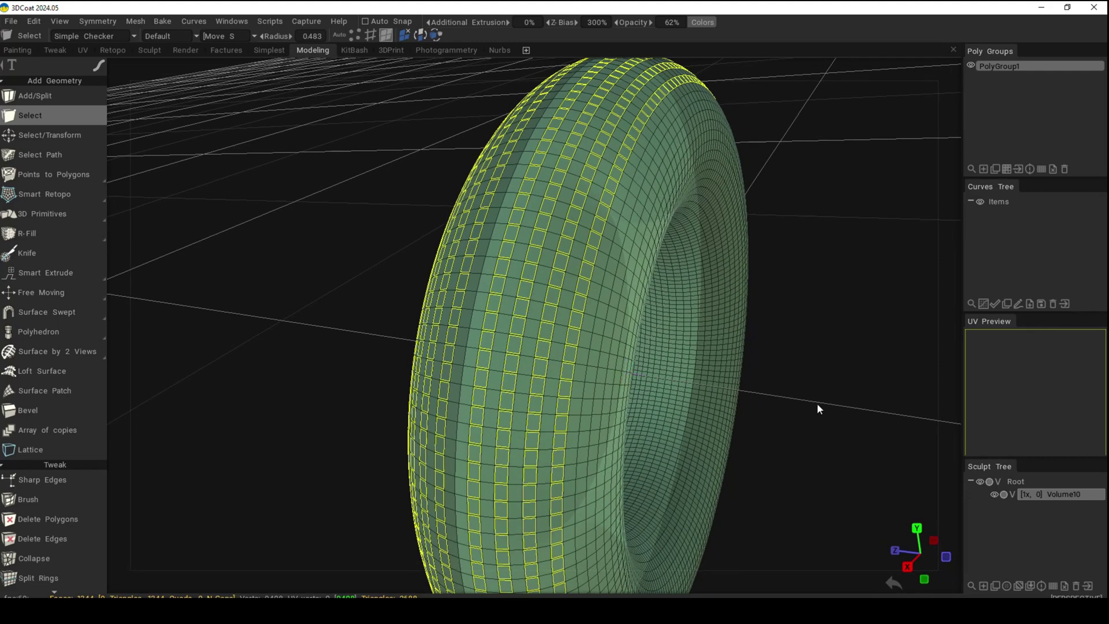
{"action": "key", "text": "space"}
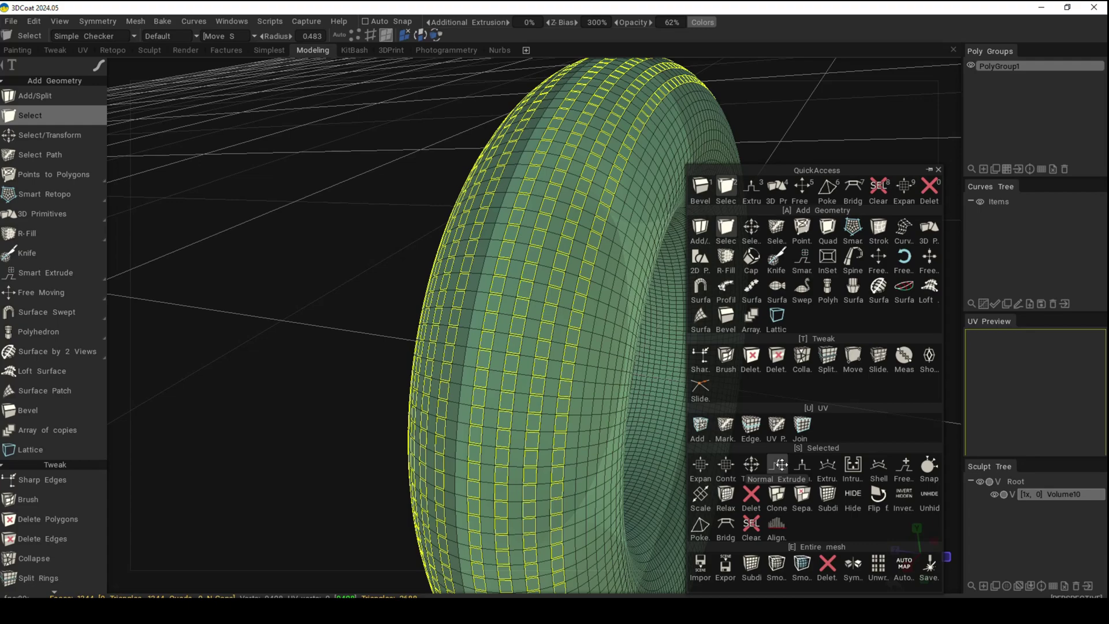
{"action": "left_click", "coordinate": [802, 467]}
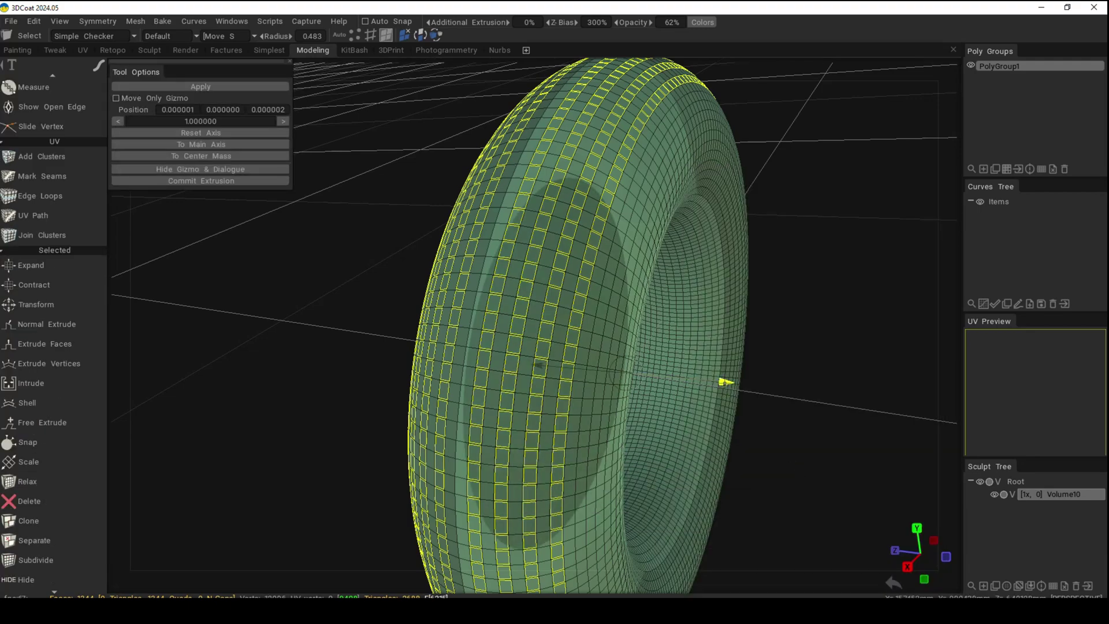
{"action": "left_click_drag", "start_coordinate": [725, 381], "coordinate": [727, 382]}
{"action": "left_click_drag", "start_coordinate": [540, 364], "coordinate": [536, 365]}
{"action": "left_click_drag", "start_coordinate": [725, 382], "coordinate": [676, 399], "text": "alt"}
{"action": "right_click_drag", "start_coordinate": [694, 404], "coordinate": [728, 455], "text": "alt"}
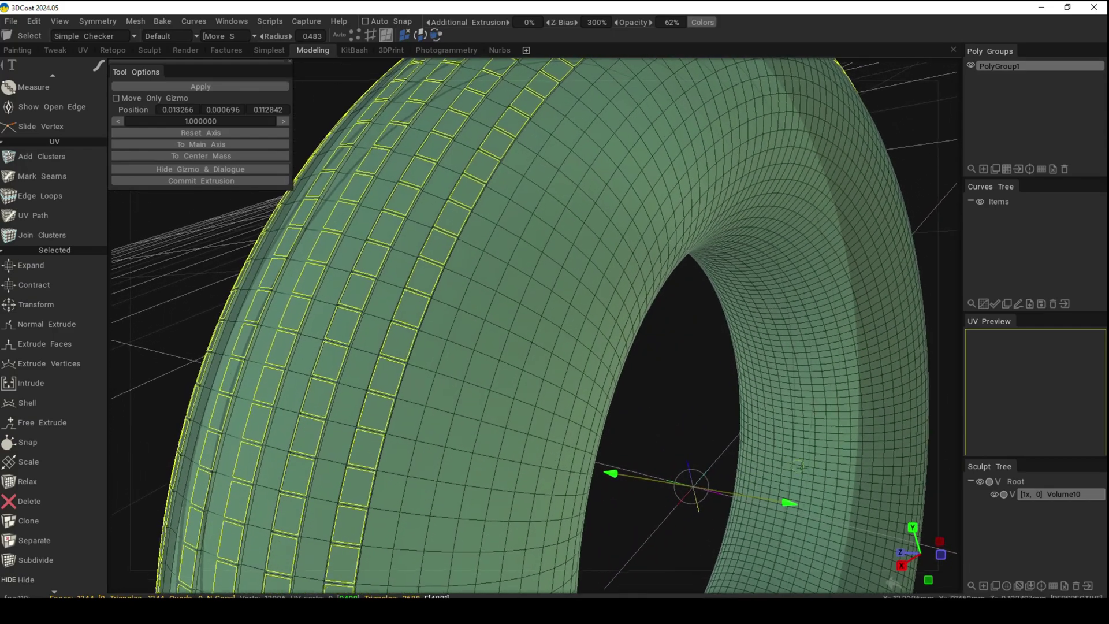
{"action": "left_click_drag", "start_coordinate": [789, 505], "coordinate": [763, 343]}
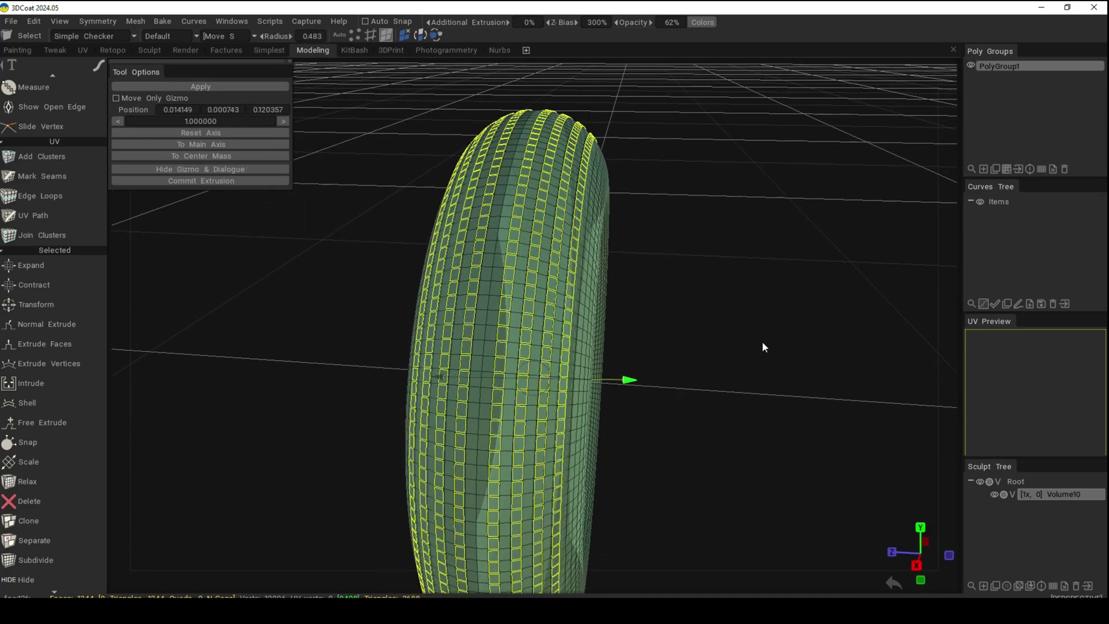
{"action": "key", "text": "Escape"}
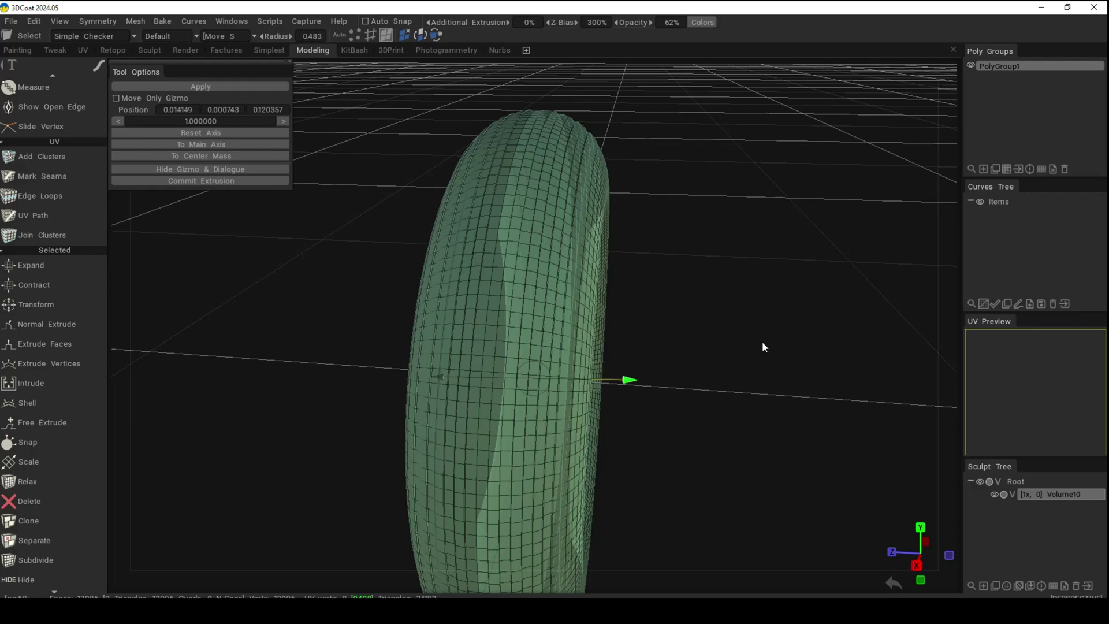
Select the face loop running along the middle of the torus's inner hole surface
{"action": "left_click_drag", "start_coordinate": [763, 343], "coordinate": [738, 419], "text": "alt"}
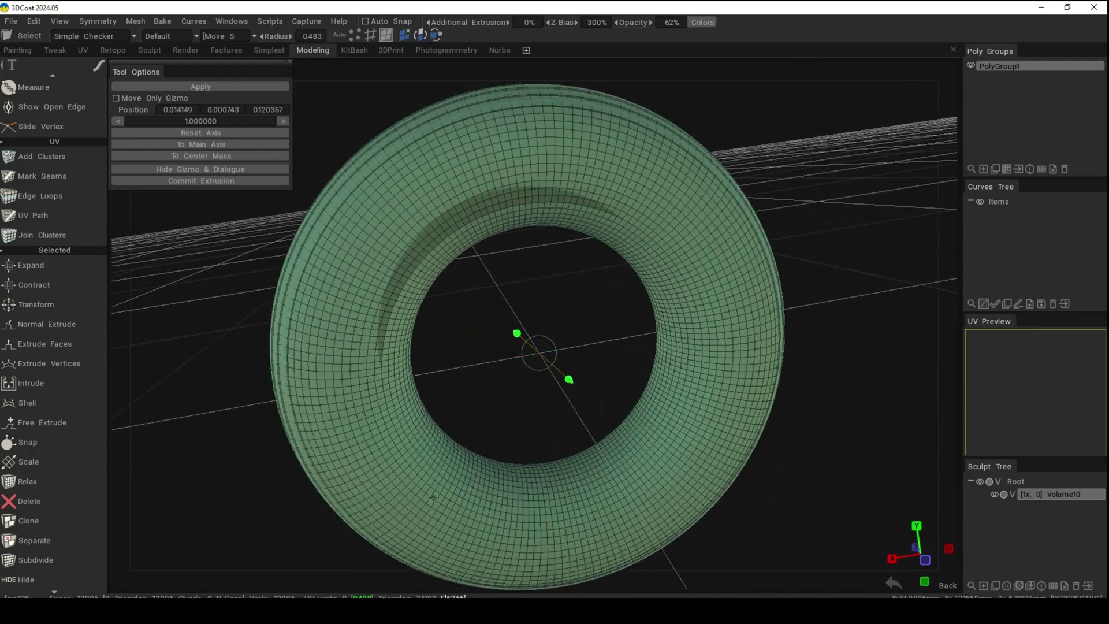
{"action": "left_click_drag", "start_coordinate": [535, 382], "coordinate": [649, 292], "text": "alt"}
{"action": "scroll", "coordinate": [566, 383], "scroll_direction": "up", "scroll_amount": 5}
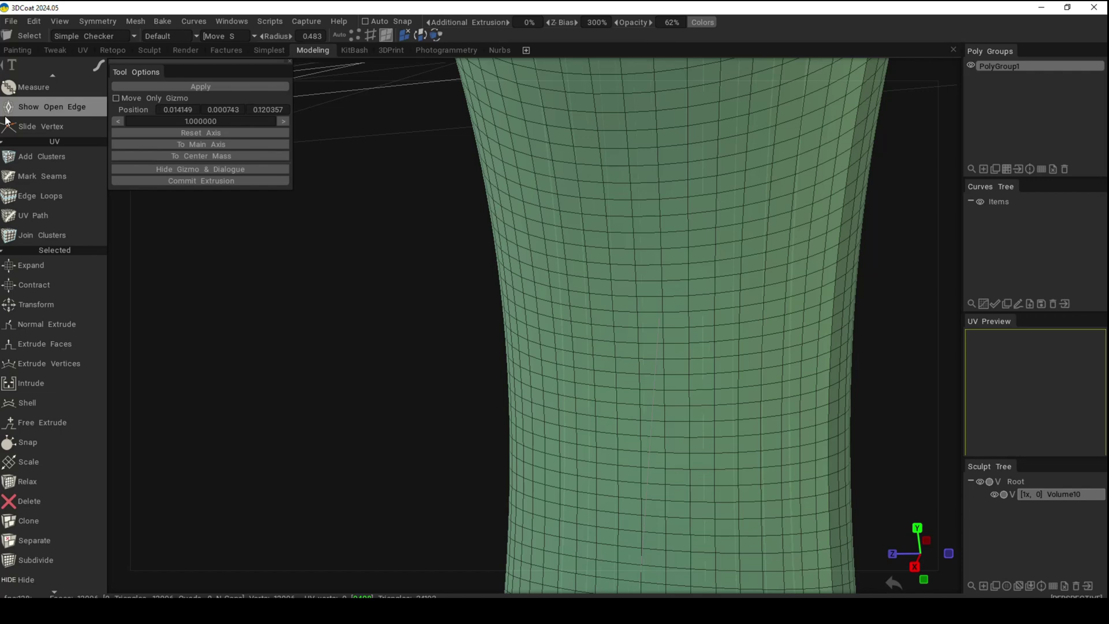
{"action": "scroll", "coordinate": [23, 193], "scroll_direction": "up", "scroll_amount": 10}
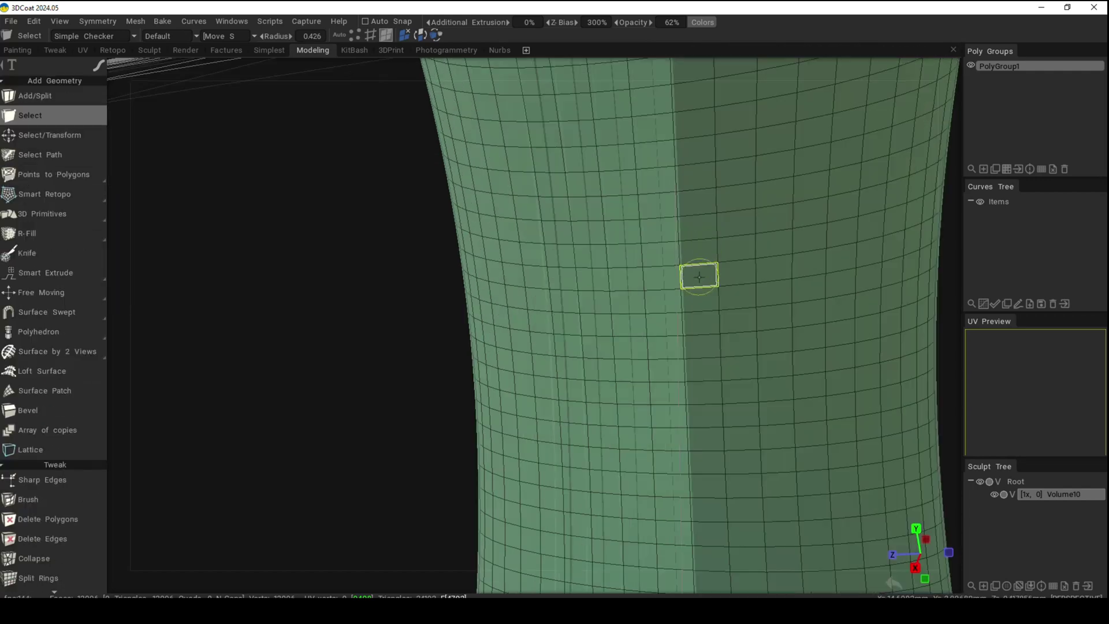
{"action": "left_click", "coordinate": [699, 277]}
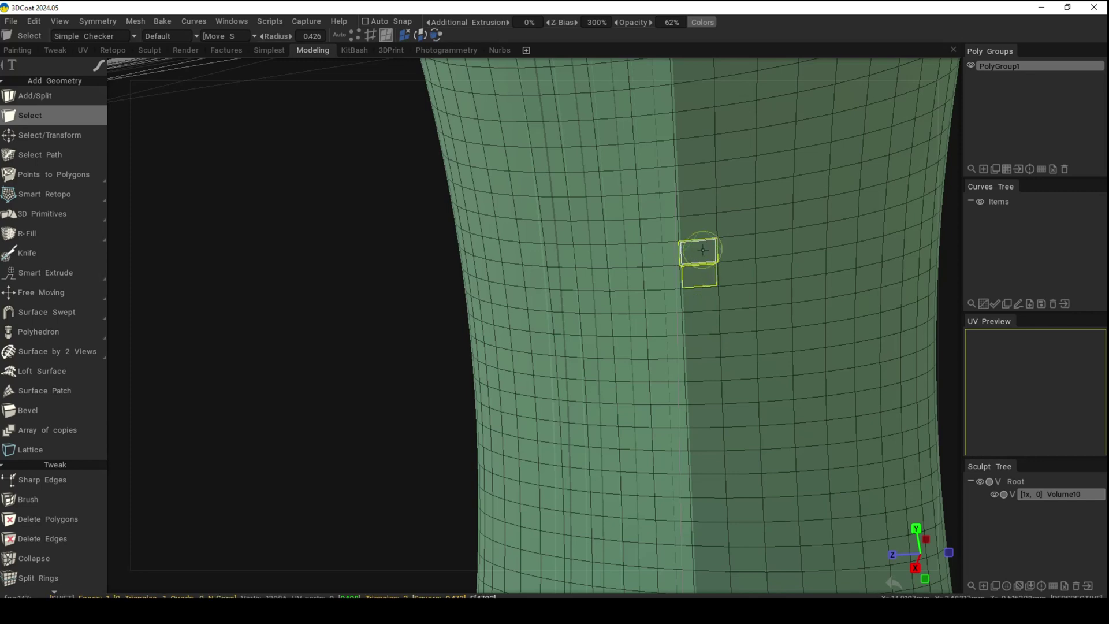
{"action": "left_click", "coordinate": [703, 250], "text": "shift"}
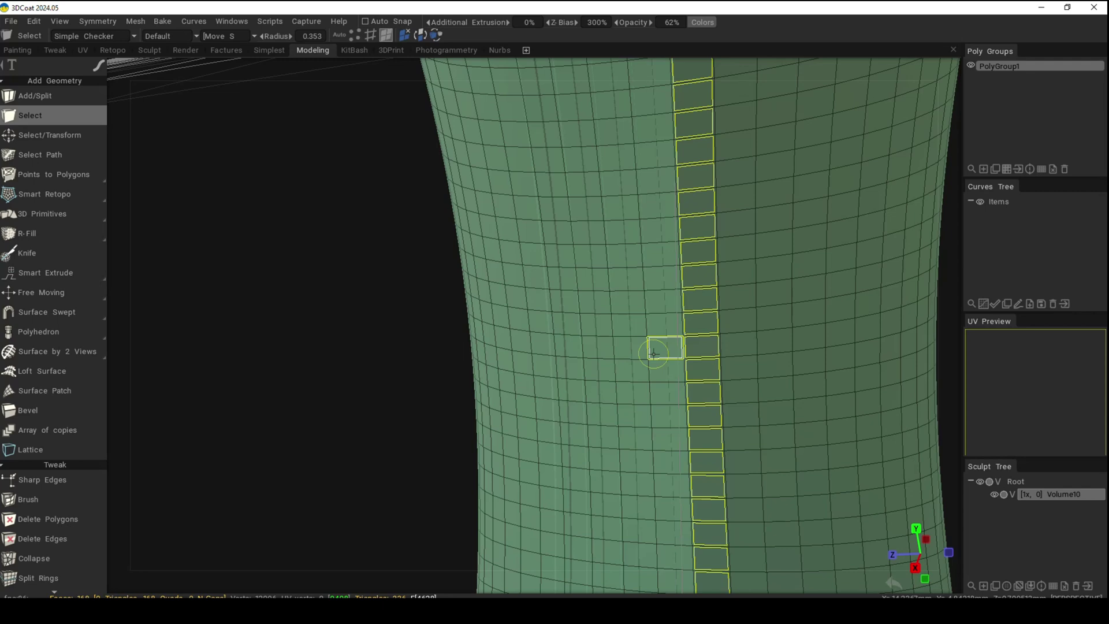
Expand the inner face loop selection six times to cover a wide band of the hole's surface
{"action": "key", "text": "KP_Add"}
{"action": "key", "text": "KP_Add"}
{"action": "key", "text": "KP_Add"}
{"action": "key", "text": "KP_Add"}
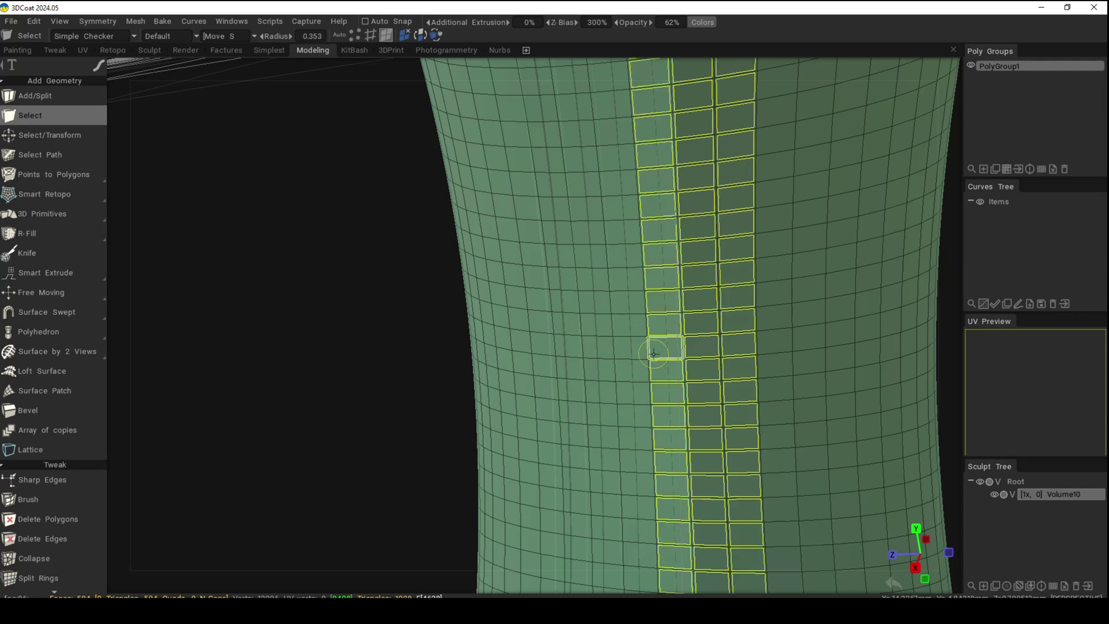
{"action": "key", "text": "KP_Add"}
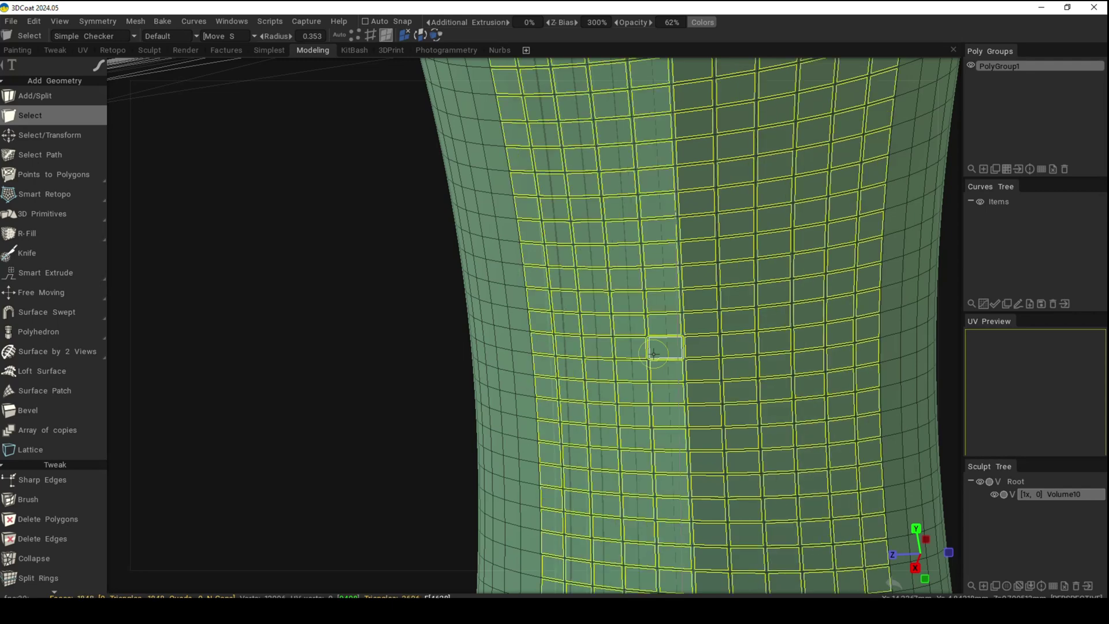
{"action": "key", "text": "KP_Add"}
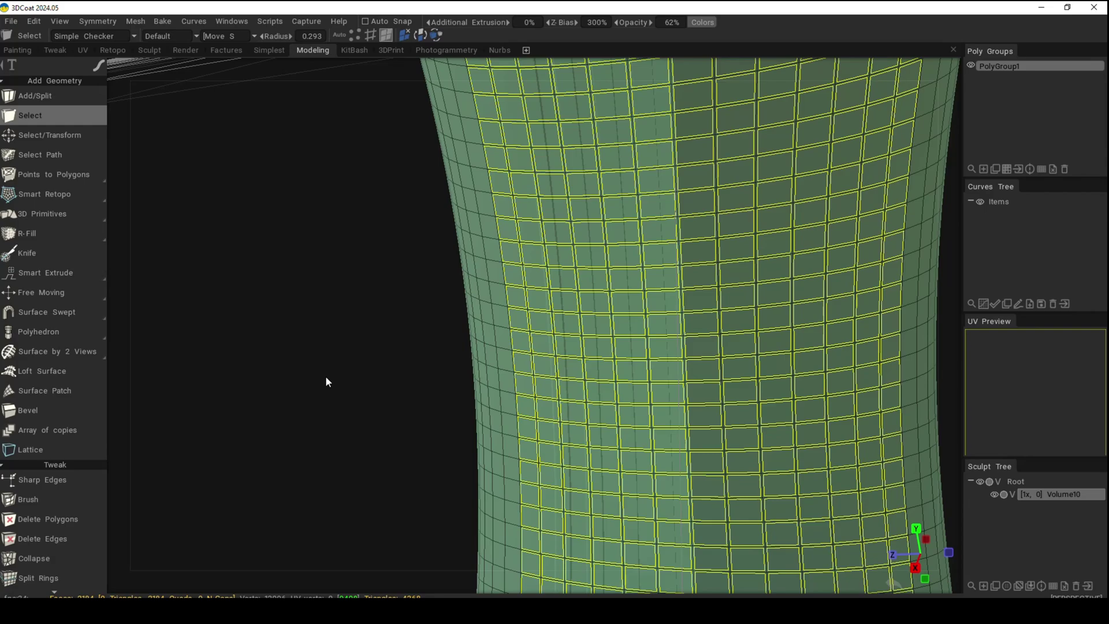
{"action": "scroll", "coordinate": [340, 382], "scroll_direction": "down", "scroll_amount": 5}
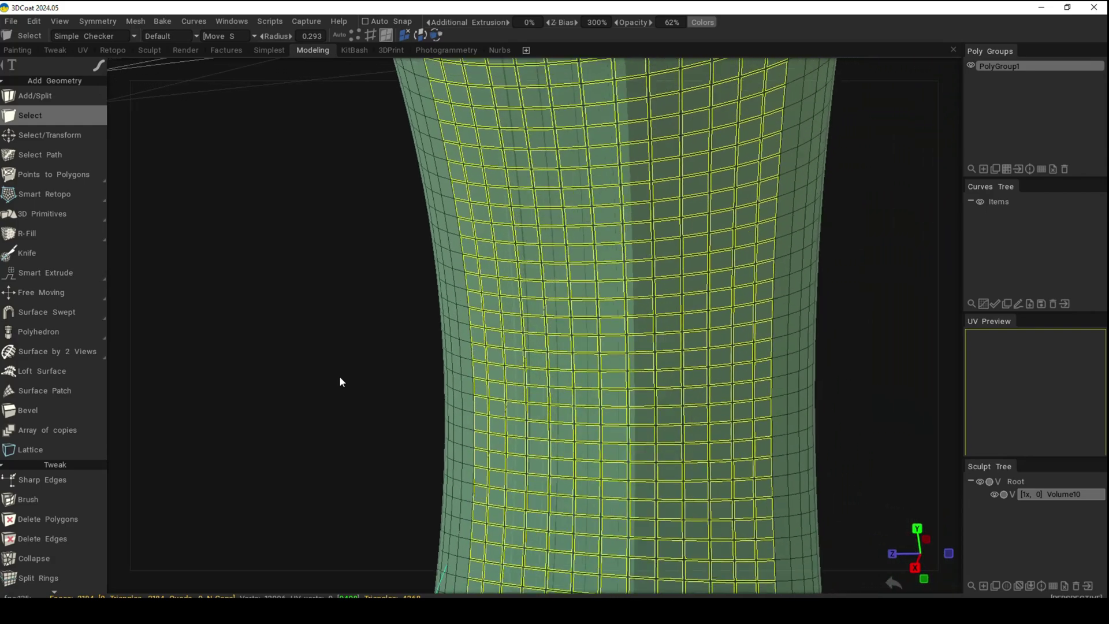
Grow the face selection inside the torus's hole by several more loops, step back one loop, and delete the selected band
{"action": "key", "text": "KP_Add"}
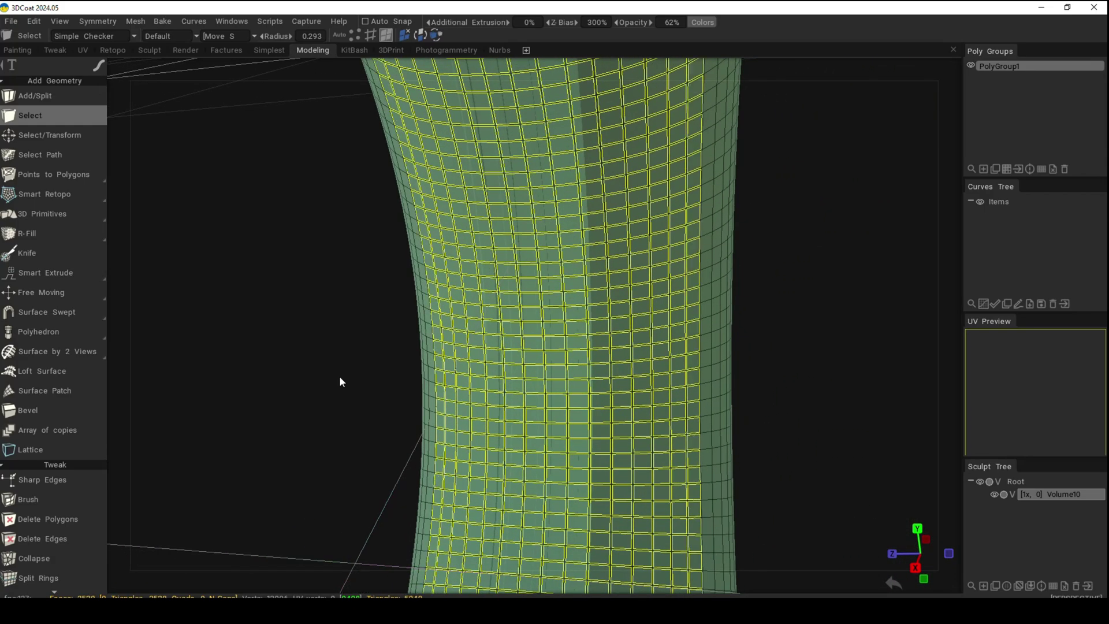
{"action": "key", "text": "KP_Add"}
{"action": "key", "text": "KP_4"}
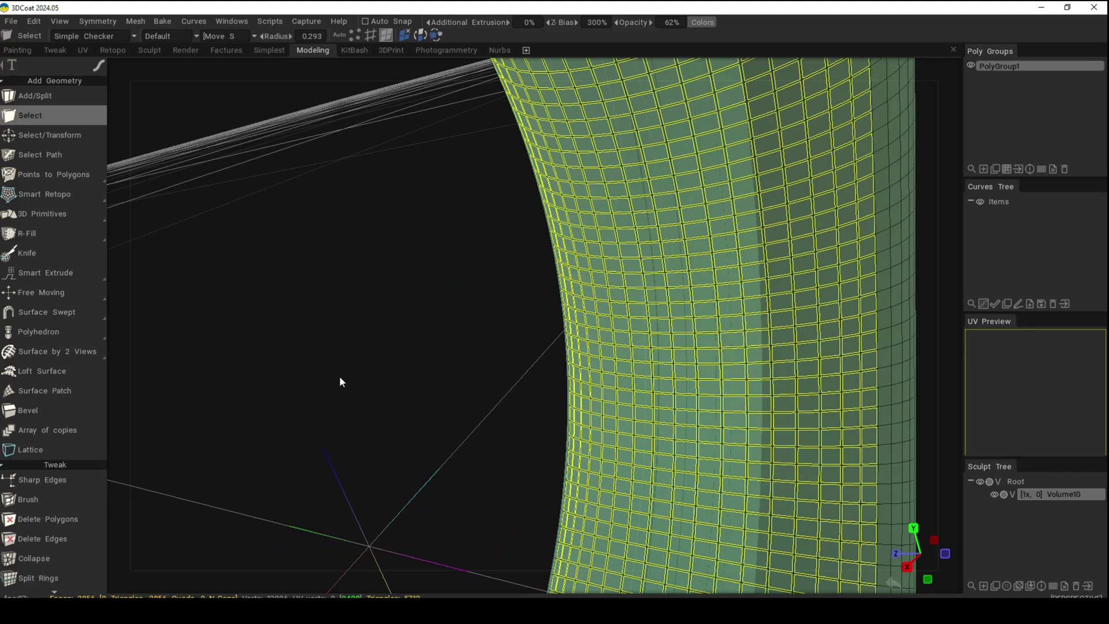
{"action": "scroll", "coordinate": [341, 382], "scroll_direction": "down", "scroll_amount": 5}
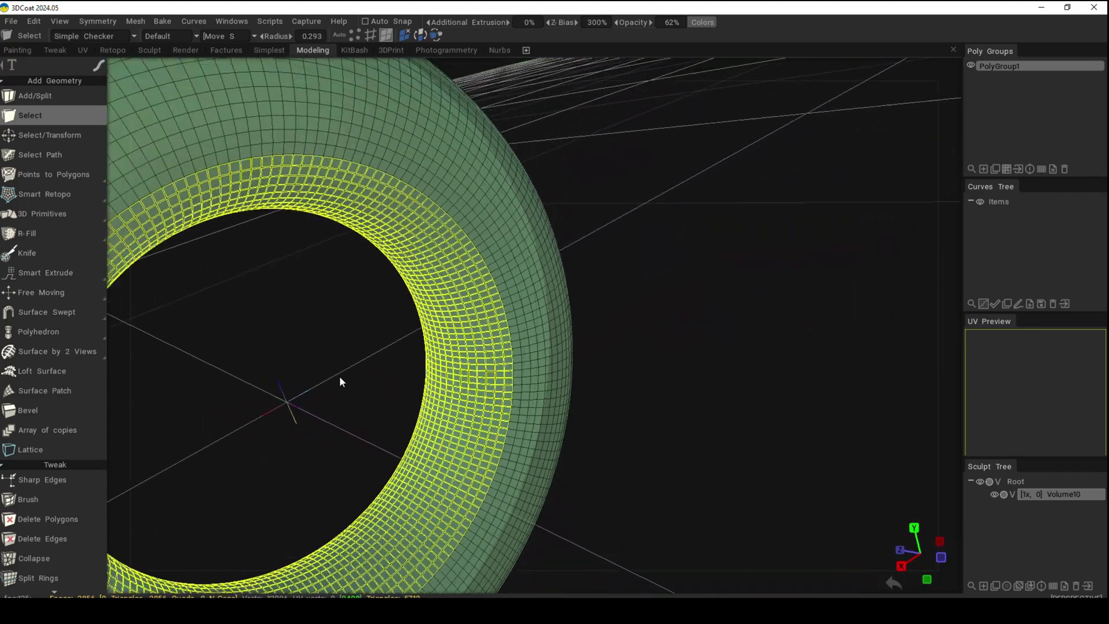
{"action": "scroll", "coordinate": [340, 378], "scroll_direction": "down", "scroll_amount": 5}
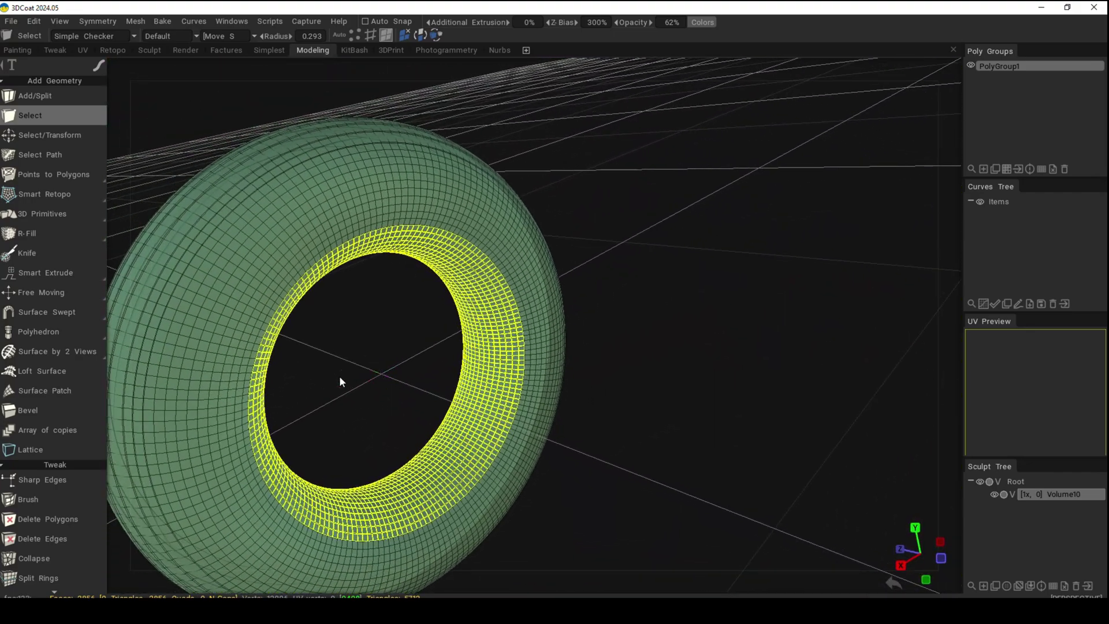
{"action": "key", "text": "KP_Add"}
{"action": "key", "text": "KP_Add"}
{"action": "left_click_drag", "start_coordinate": [340, 378], "coordinate": [340, 377], "text": "alt"}
{"action": "key", "text": "KP_Subtract"}
{"action": "key", "text": "Delete"}
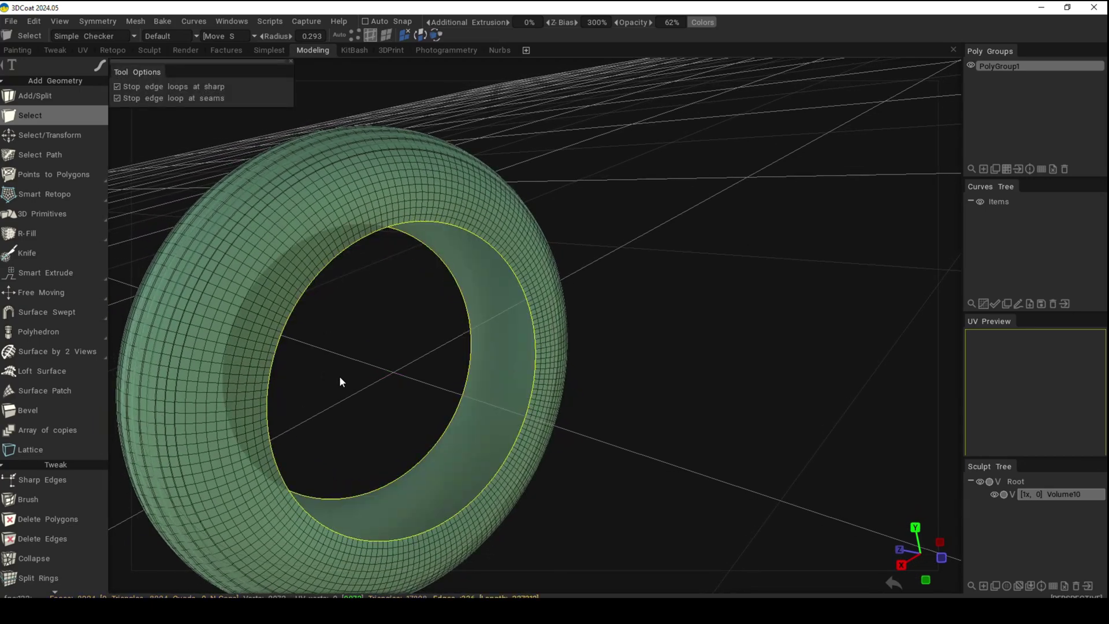
Replace the current selection with the single face loop along the near rim of the opening, and delete it
{"action": "left_click_drag", "start_coordinate": [537, 409], "coordinate": [438, 224], "text": "alt"}
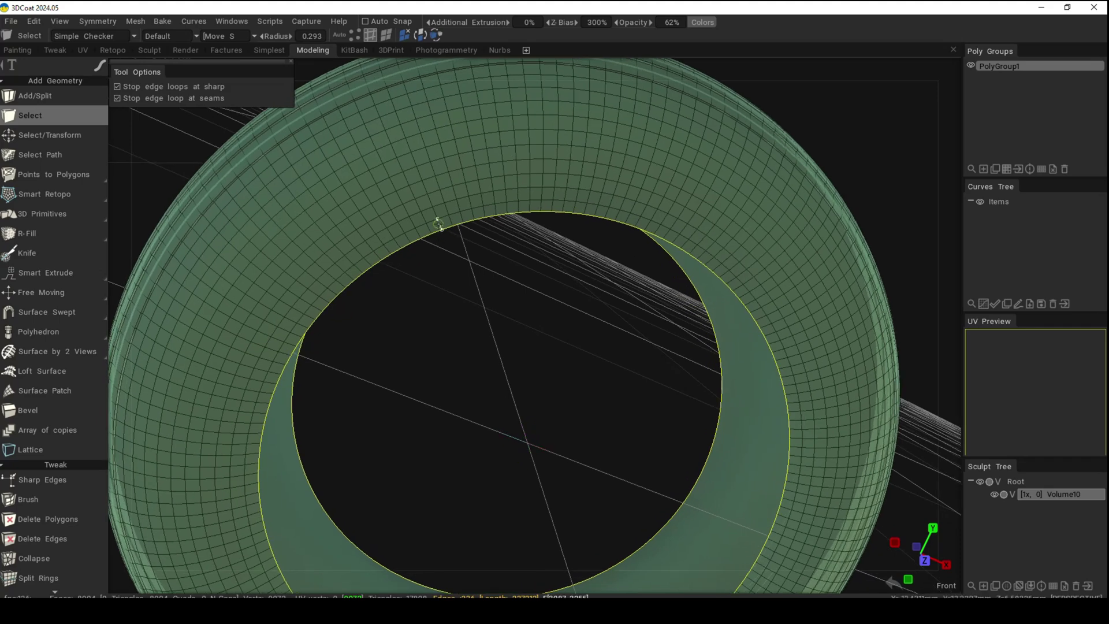
{"action": "left_click", "coordinate": [386, 36]}
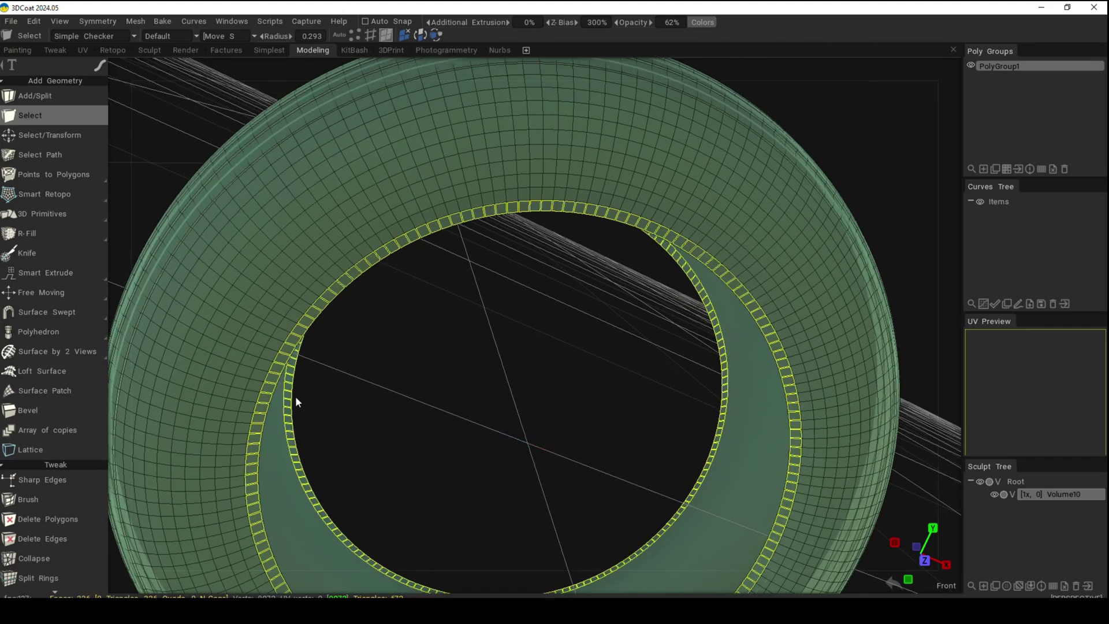
{"action": "key", "text": "Escape"}
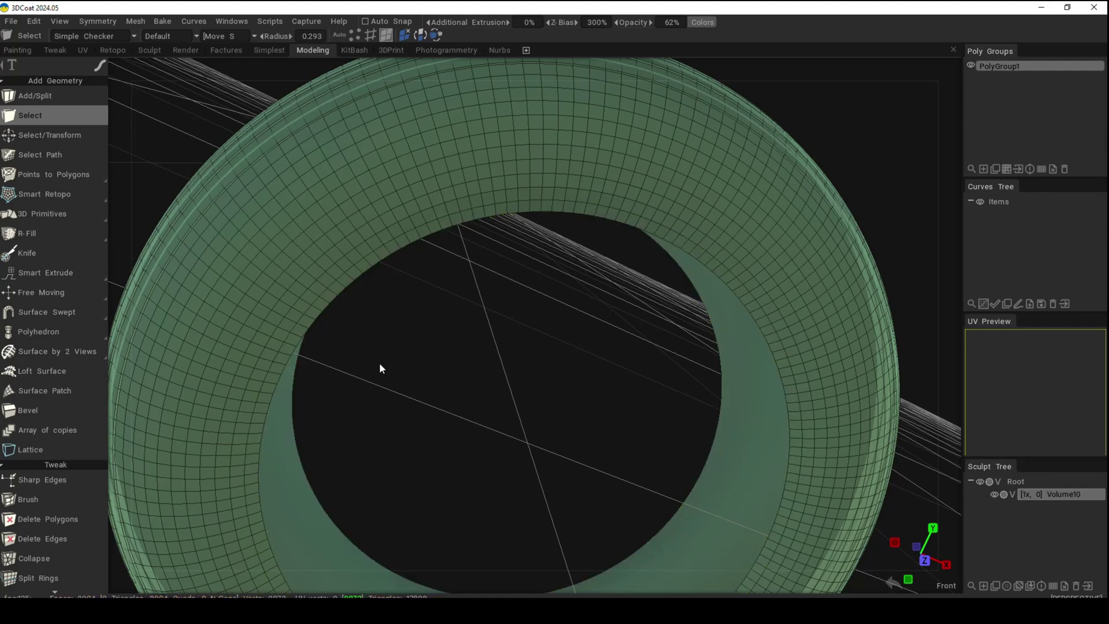
{"action": "left_click", "coordinate": [336, 287], "text": "shift"}
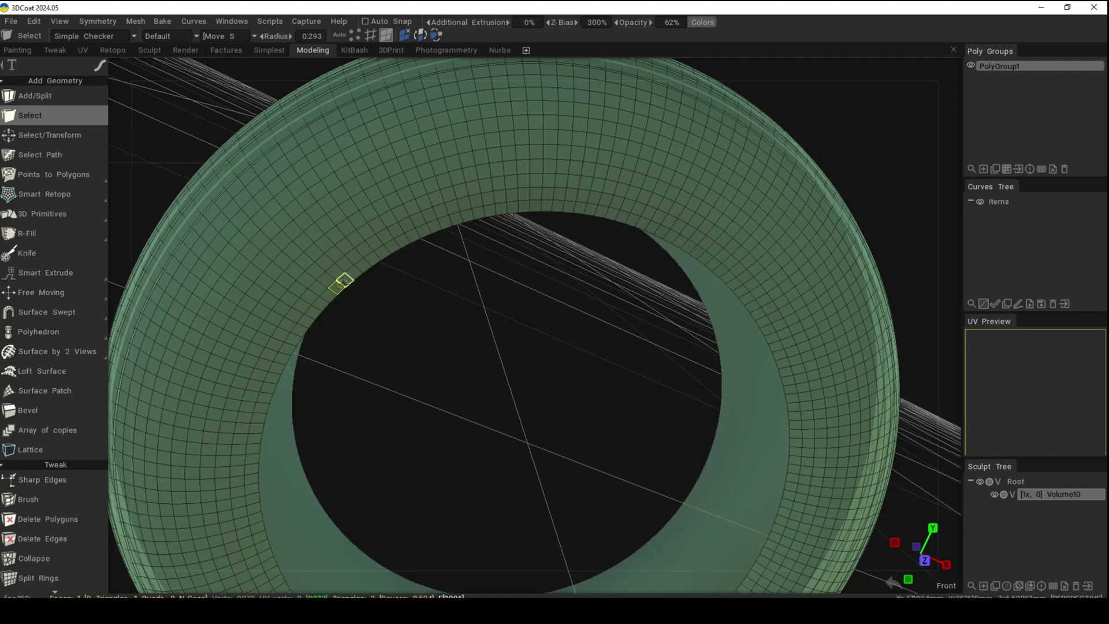
{"action": "double_click", "coordinate": [345, 281], "text": "shift"}
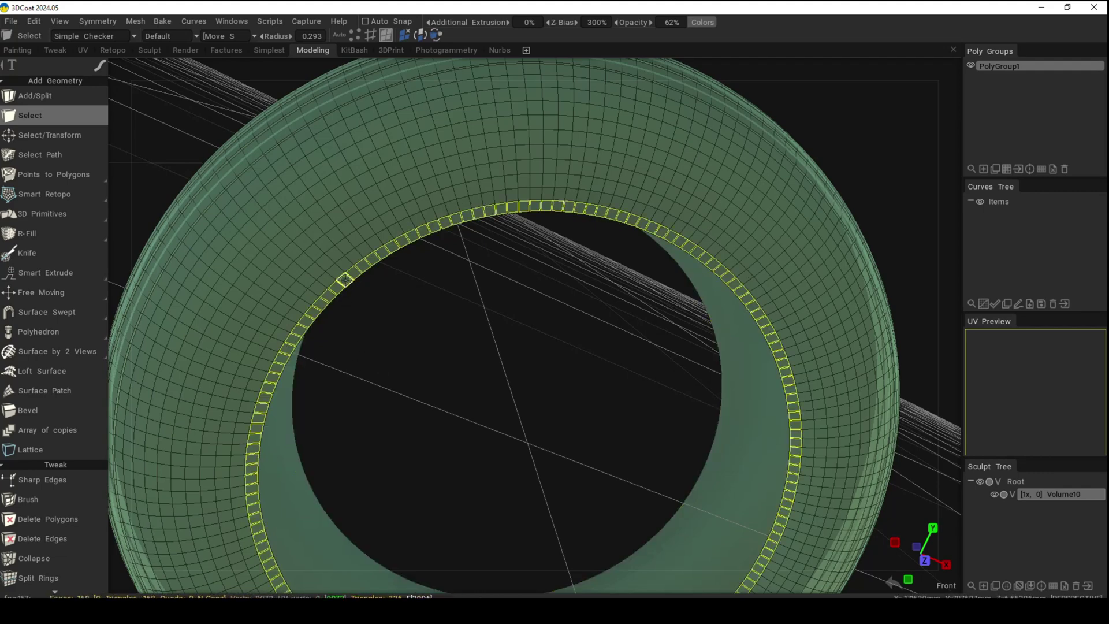
{"action": "key", "text": "Delete"}
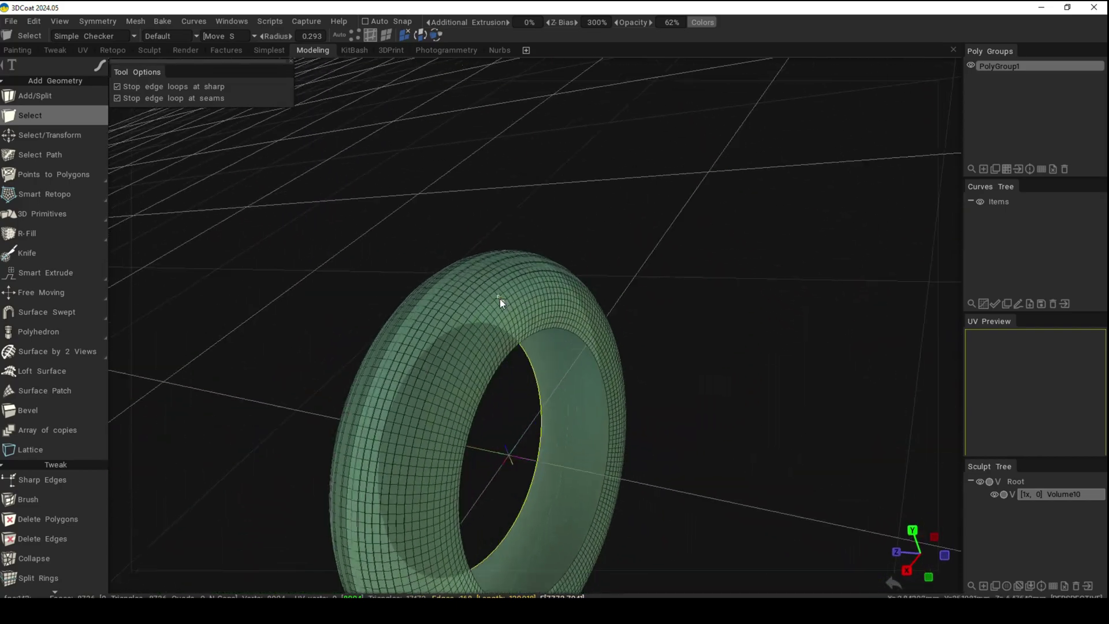
Select the open border edge loops on both sides of the tyre and extrude them along the Z axis with Free Extrude
{"action": "left_click_drag", "start_coordinate": [500, 300], "coordinate": [501, 299]}
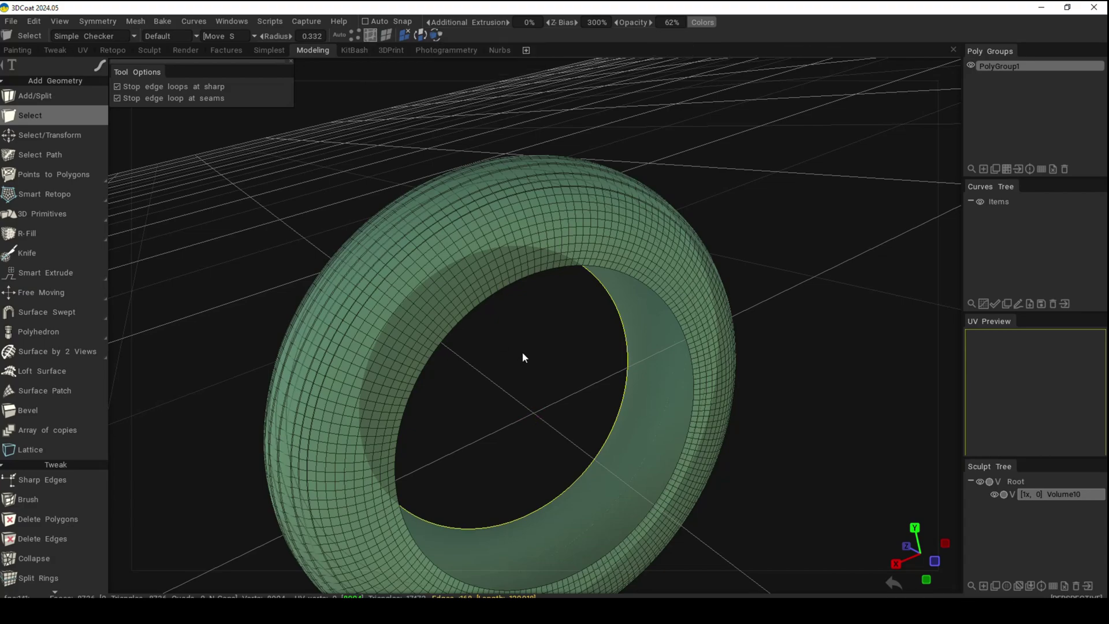
{"action": "left_click", "coordinate": [549, 268]}
{"action": "left_click_drag", "start_coordinate": [528, 408], "coordinate": [526, 411]}
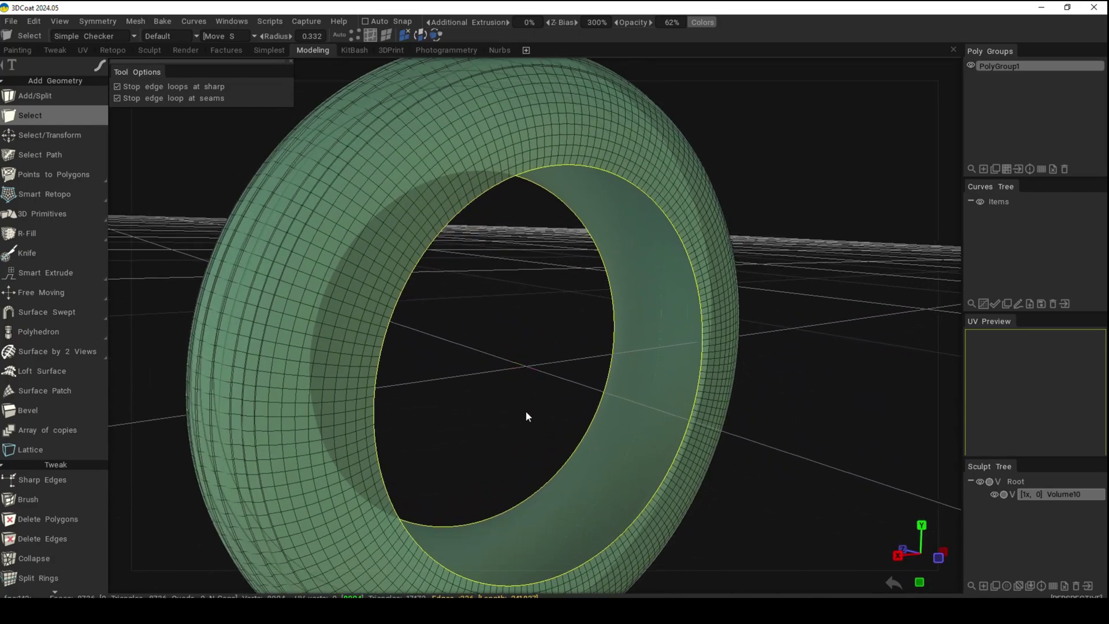
{"action": "key", "text": "space"}
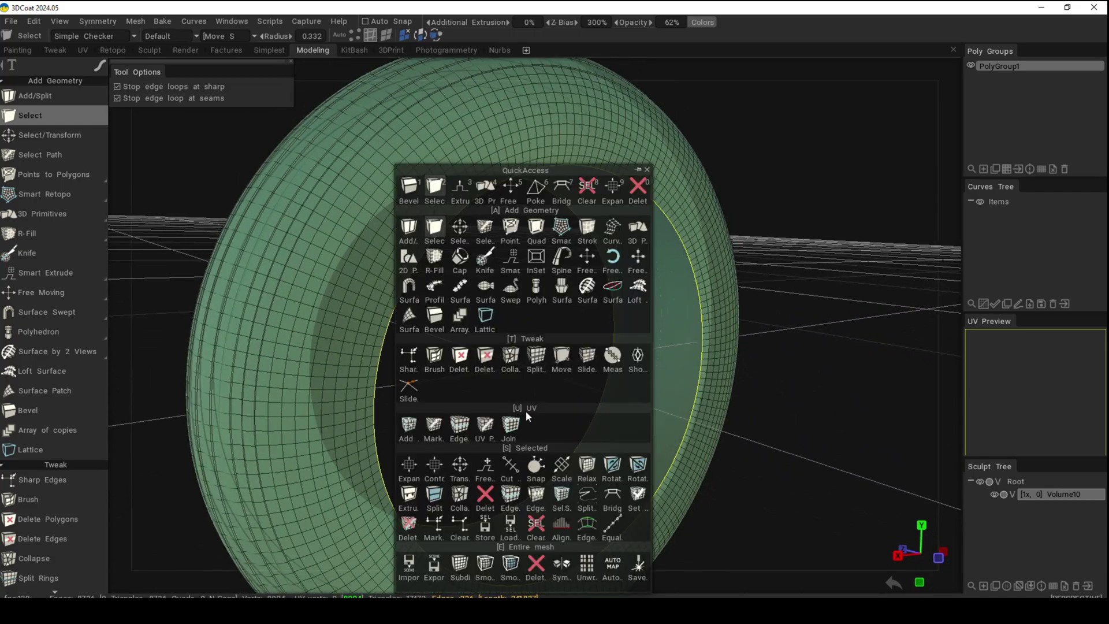
{"action": "left_click", "coordinate": [488, 467]}
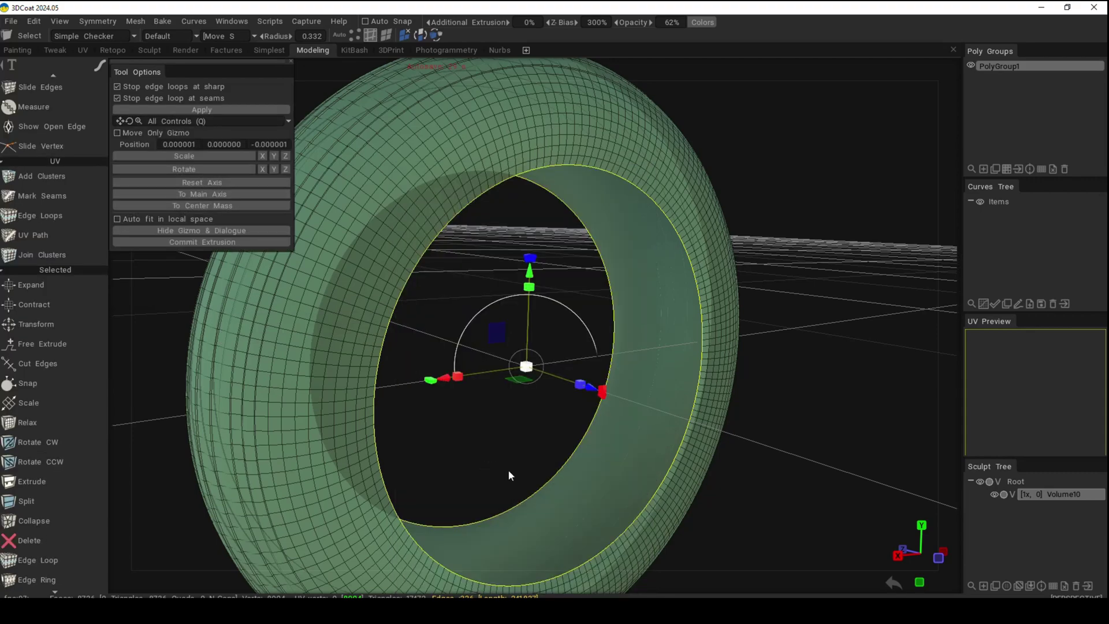
{"action": "left_click_drag", "start_coordinate": [589, 391], "coordinate": [607, 388]}
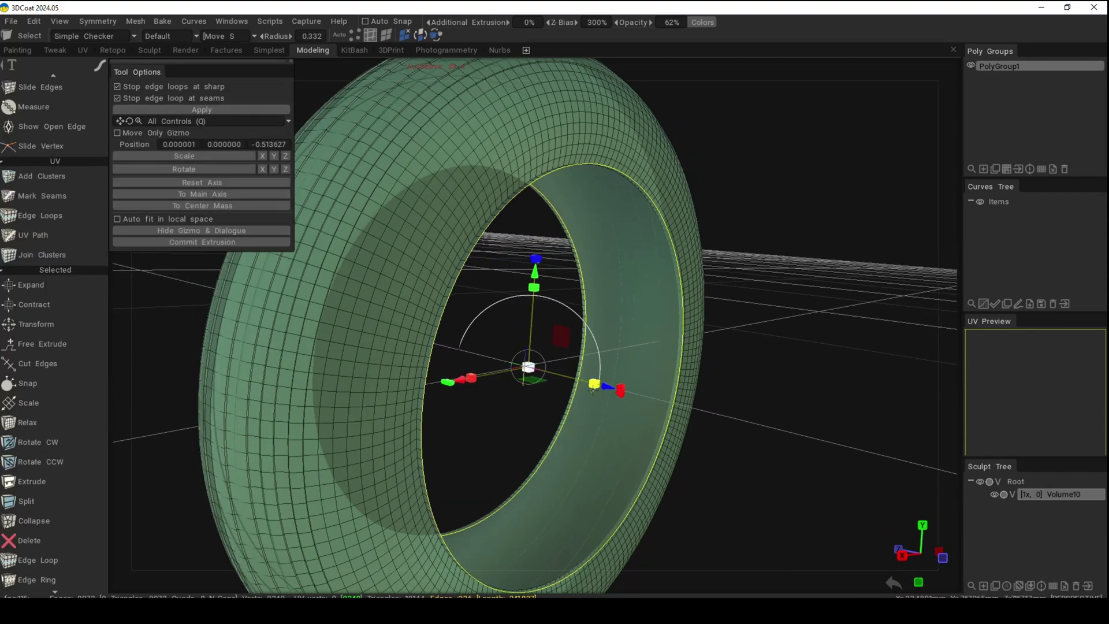
Scale the extruded rim loops uniformly inward and move them along Z to a position of about -0.63
{"action": "scroll", "coordinate": [595, 392], "scroll_direction": "up", "scroll_amount": 3}
{"action": "left_click_drag", "start_coordinate": [509, 263], "coordinate": [527, 207], "text": "alt"}
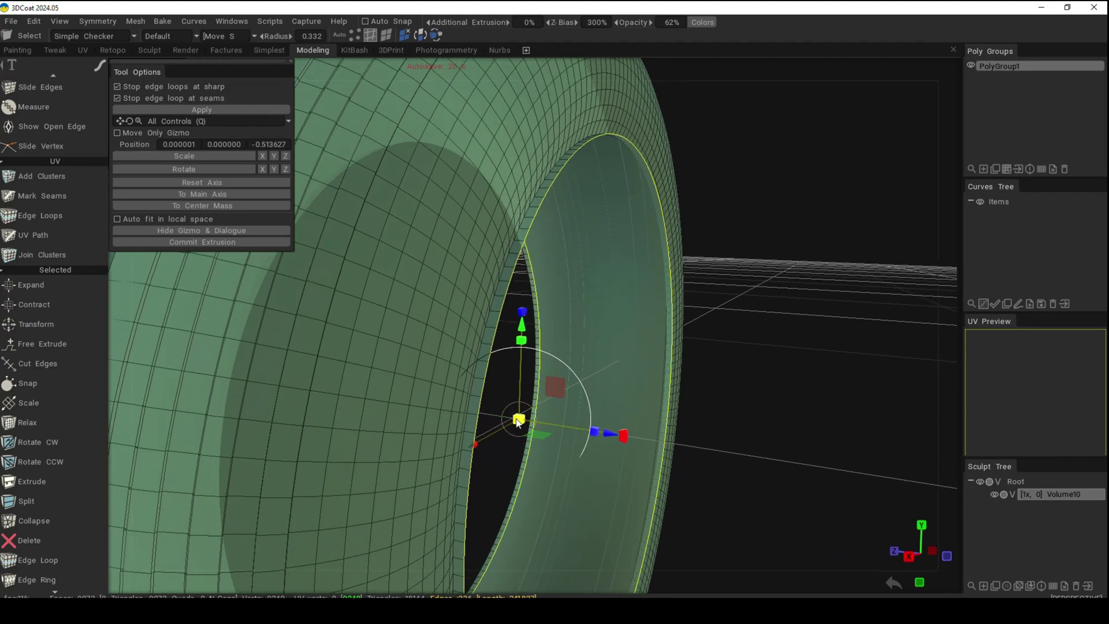
{"action": "left_click_drag", "start_coordinate": [518, 421], "coordinate": [518, 423]}
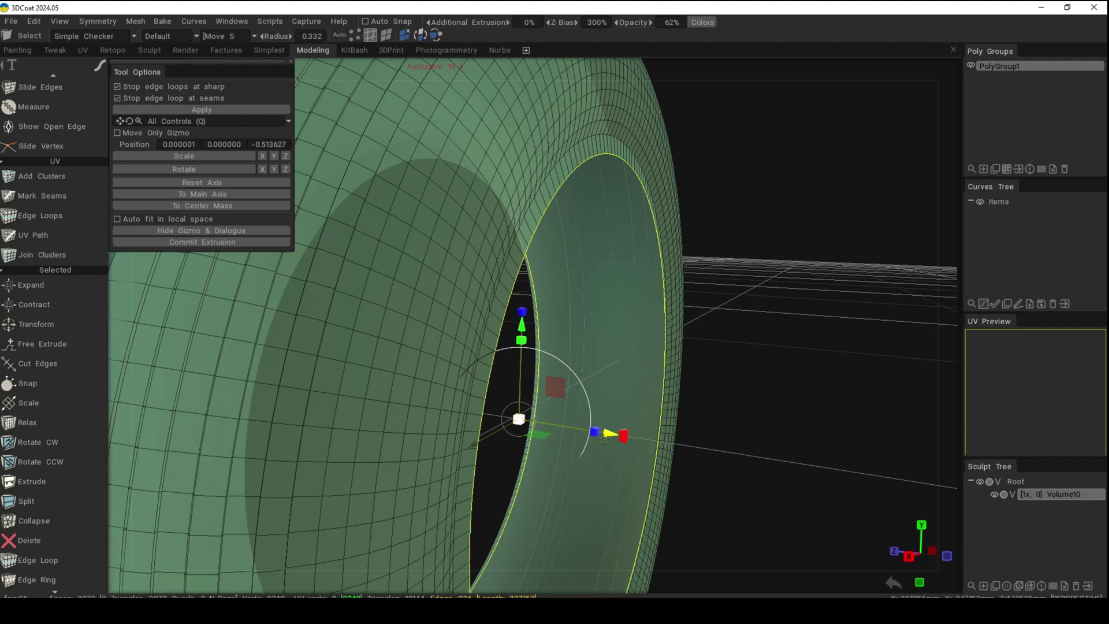
{"action": "left_click_drag", "start_coordinate": [608, 434], "coordinate": [611, 433]}
{"action": "left_click_drag", "start_coordinate": [691, 428], "coordinate": [708, 411]}
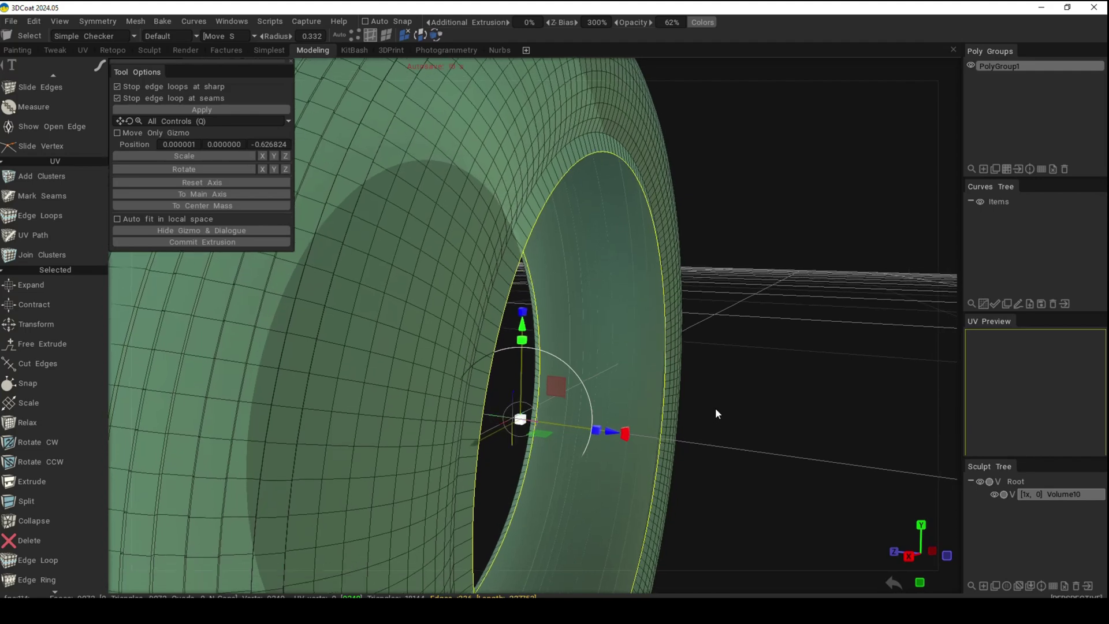
Commit the extrusion of the rim edges and clear the edge selection
{"action": "left_click_drag", "start_coordinate": [720, 294], "coordinate": [720, 307]}
{"action": "left_click_drag", "start_coordinate": [638, 164], "coordinate": [695, 304], "text": "alt"}
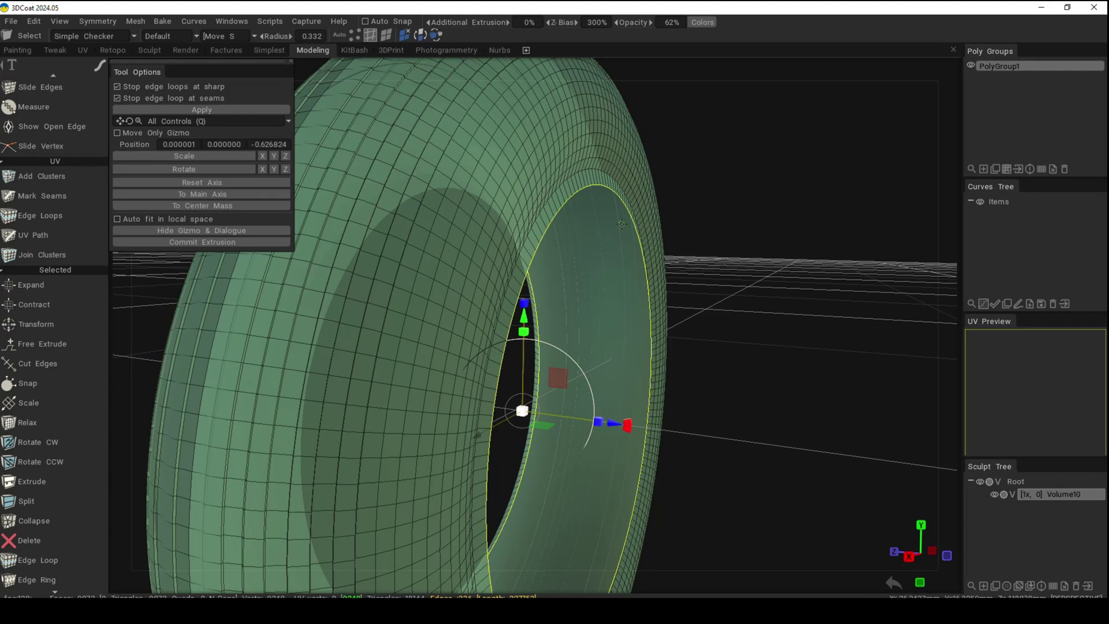
{"action": "left_click_drag", "start_coordinate": [687, 237], "coordinate": [706, 241]}
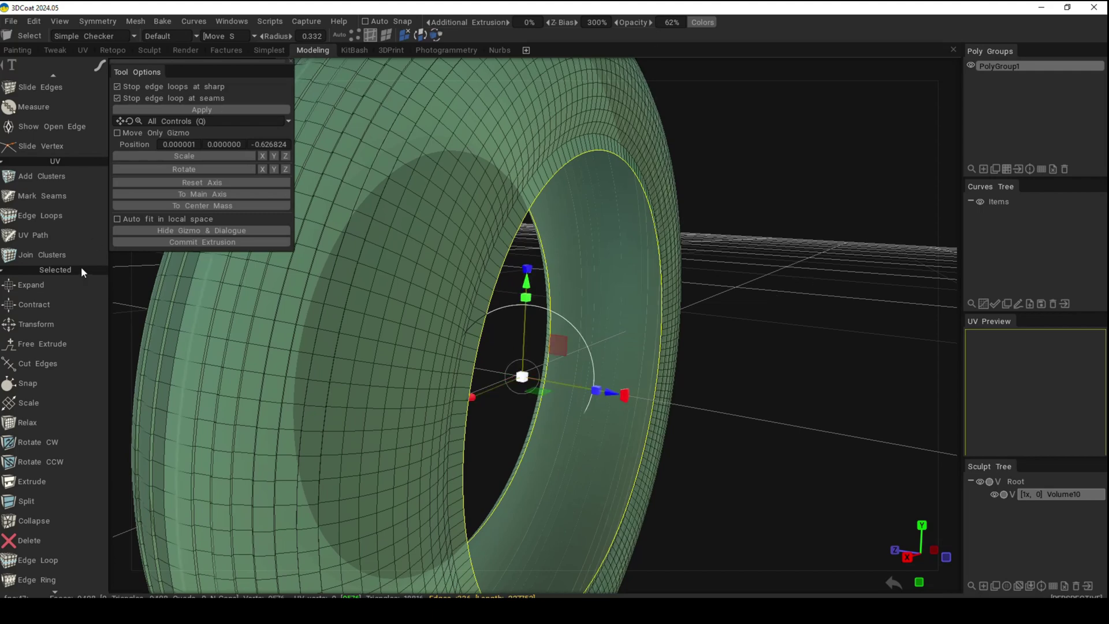
{"action": "left_click", "coordinate": [207, 243]}
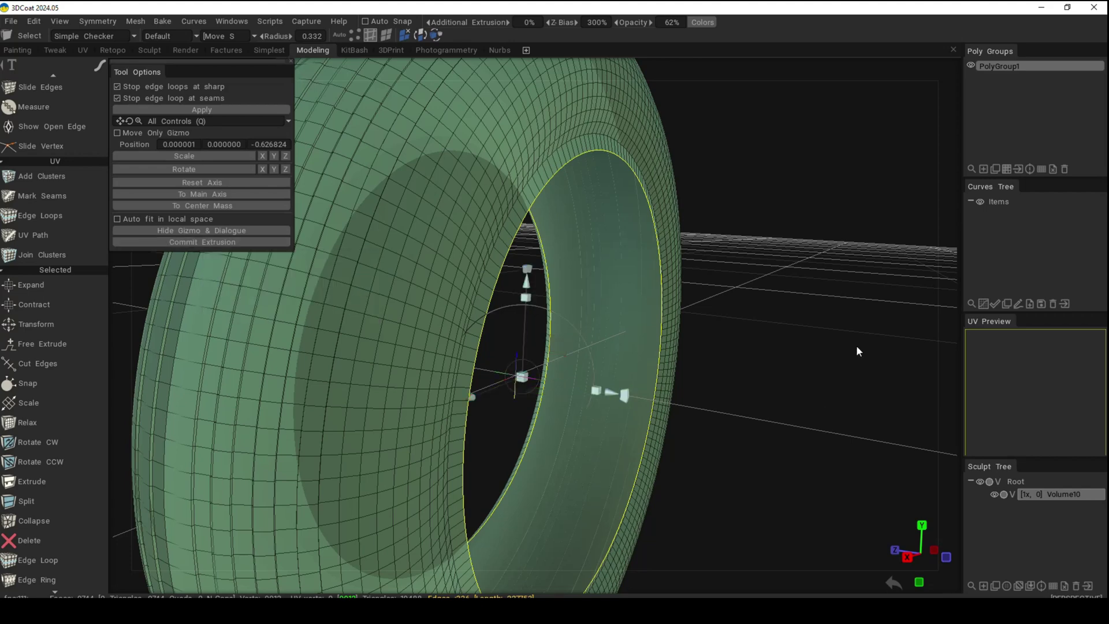
{"action": "key", "text": "space"}
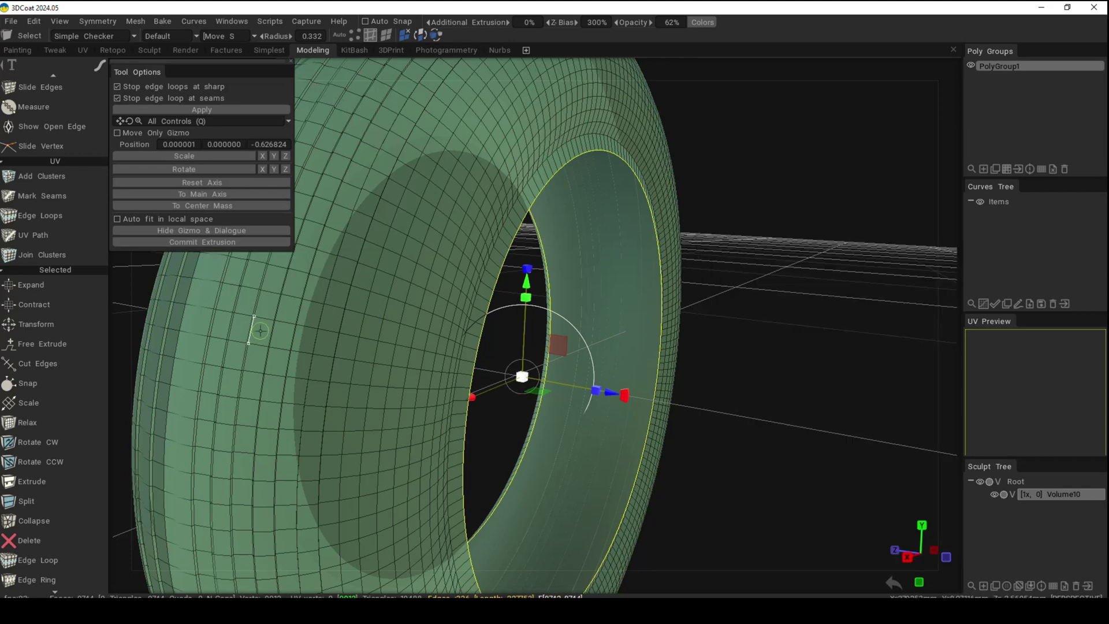
{"action": "key", "text": "Escape"}
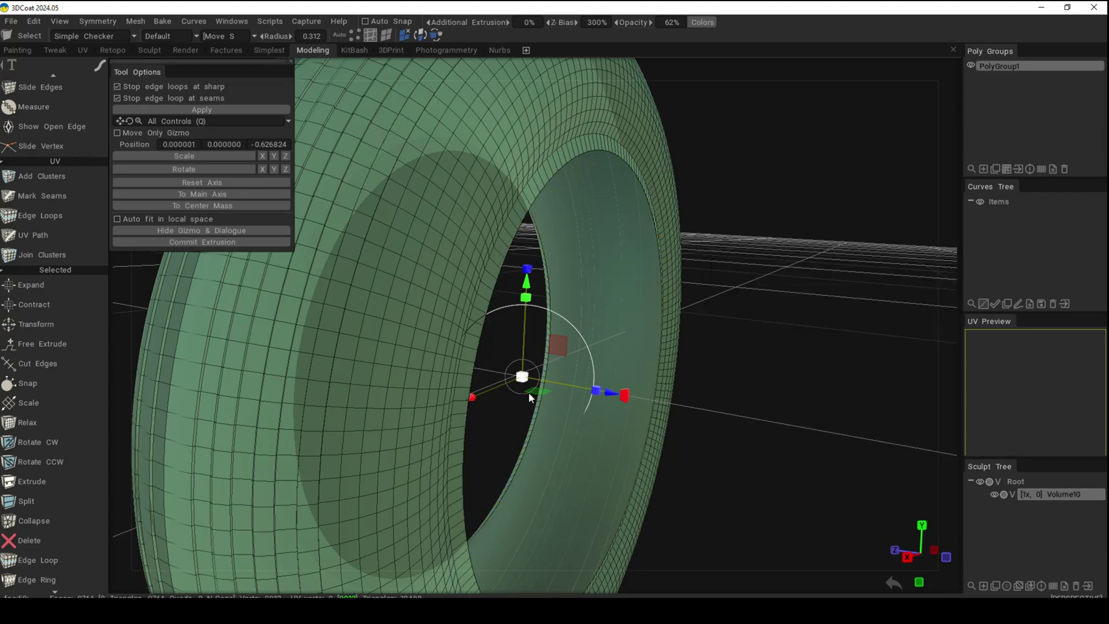
Switch the viewport to orthographic projection and align it to the Back view with the whole tyre centred
{"action": "scroll", "coordinate": [528, 396], "scroll_direction": "down", "scroll_amount": 5}
{"action": "left_click_drag", "start_coordinate": [595, 459], "coordinate": [641, 449]}
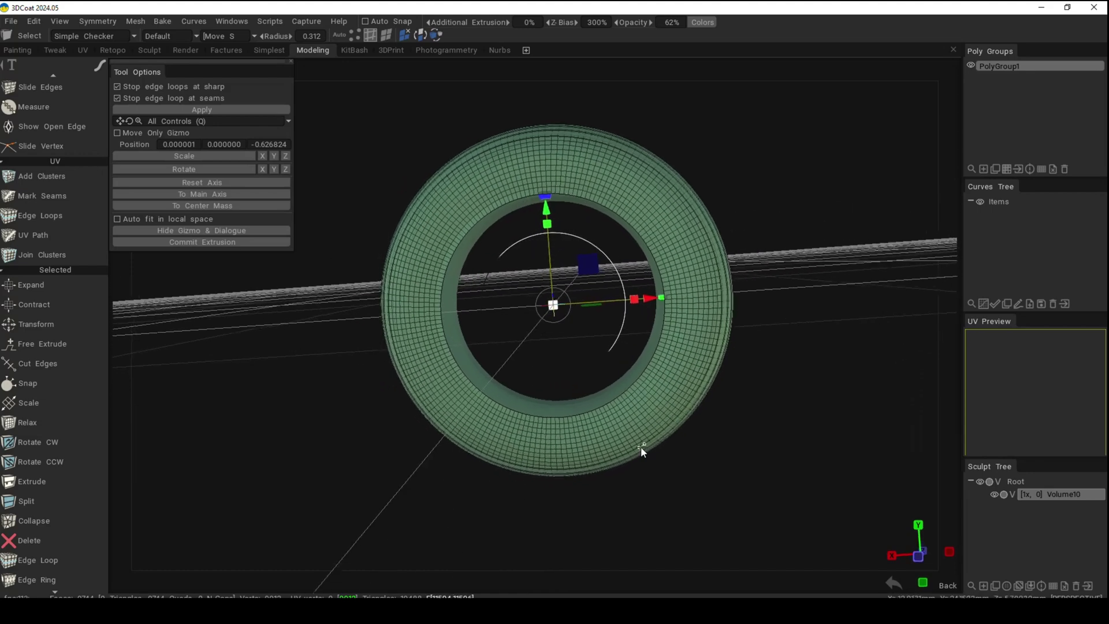
{"action": "mouse_move", "coordinate": [708, 42]}
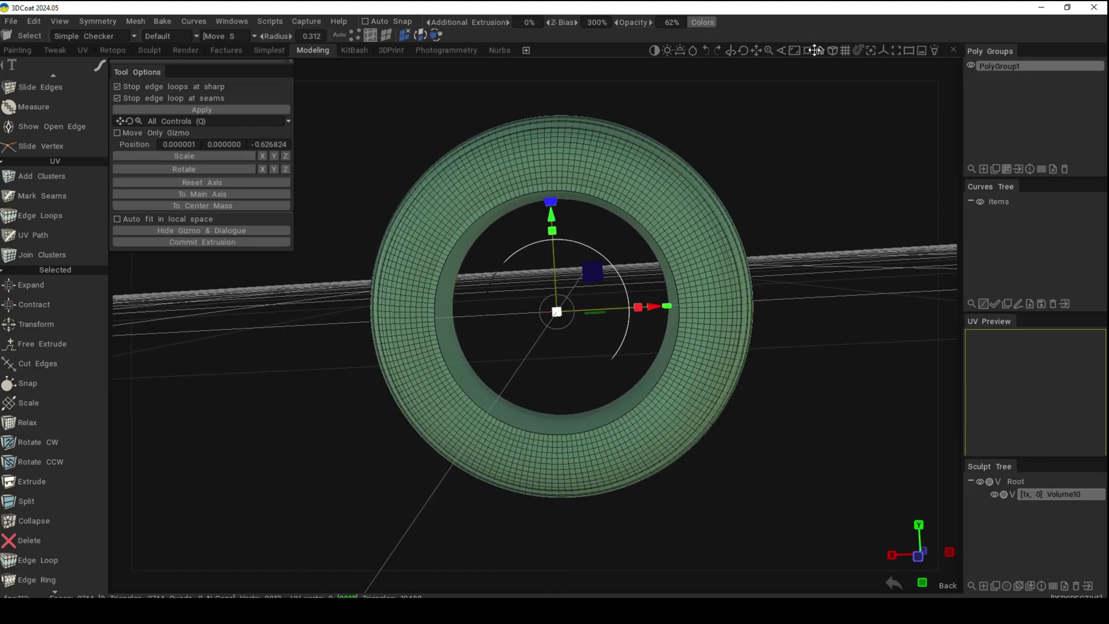
{"action": "left_click", "coordinate": [835, 48]}
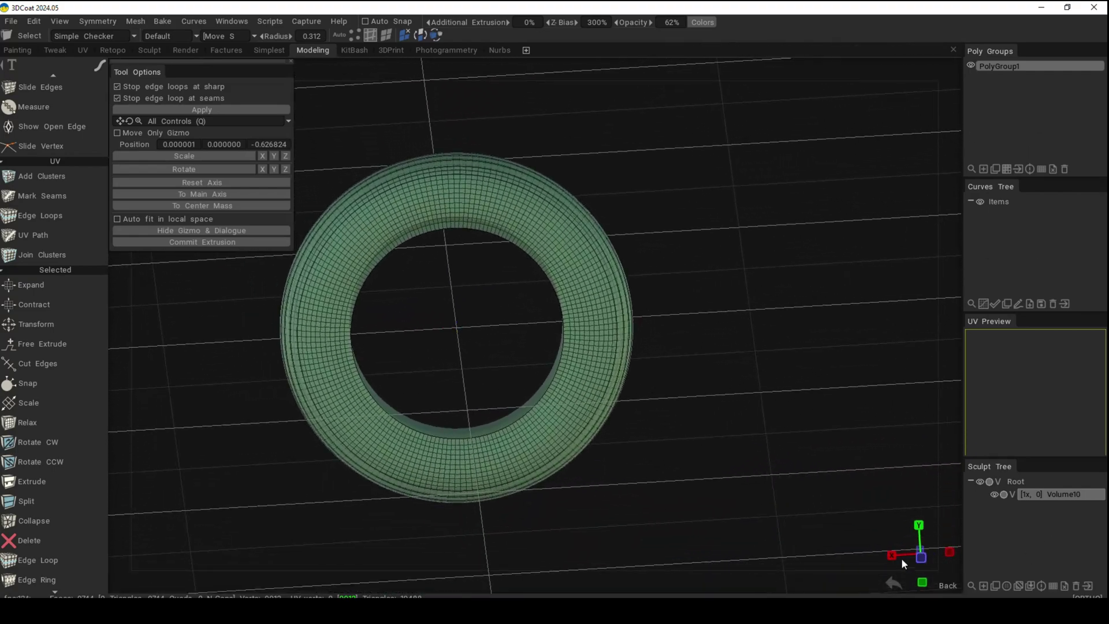
{"action": "left_click", "coordinate": [893, 556]}
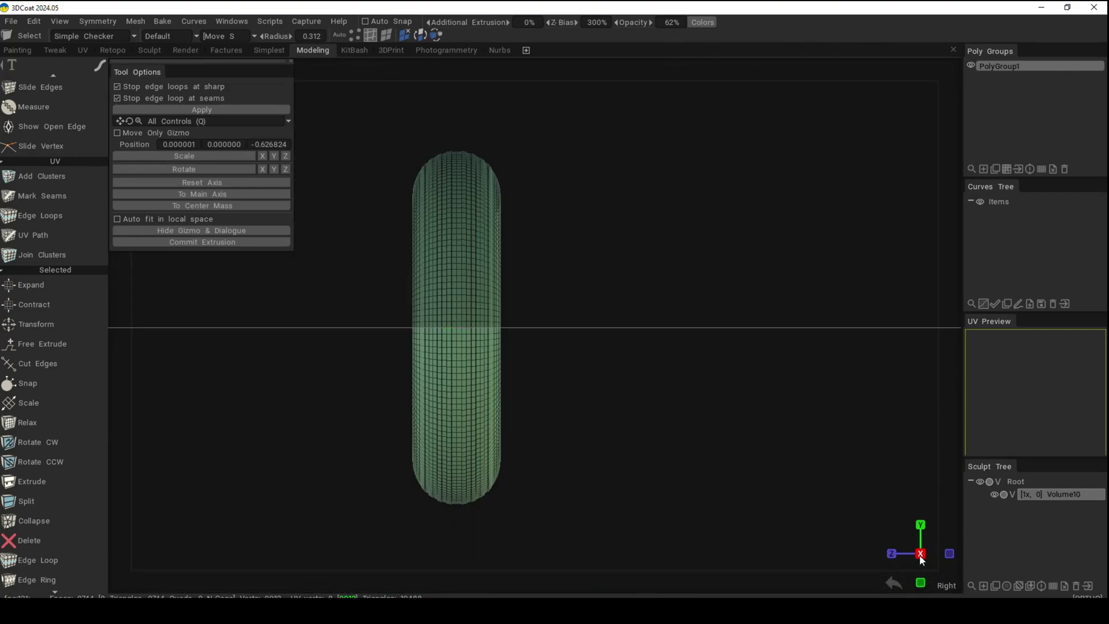
{"action": "left_click", "coordinate": [921, 554]}
{"action": "left_click", "coordinate": [951, 554]}
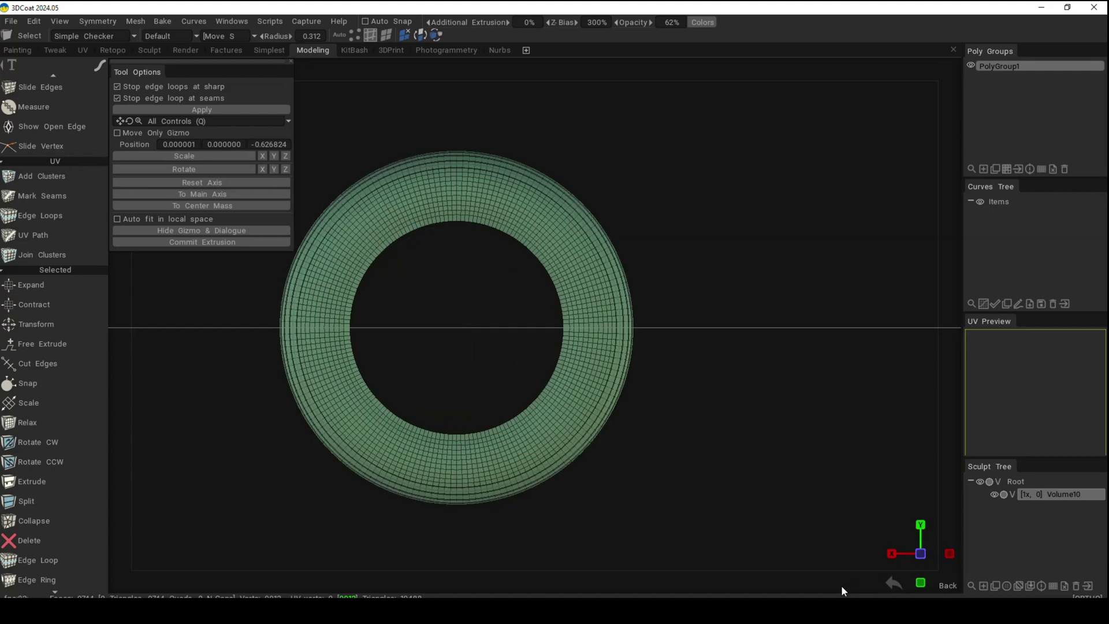
{"action": "middle_click_drag", "start_coordinate": [842, 587], "coordinate": [919, 594]}
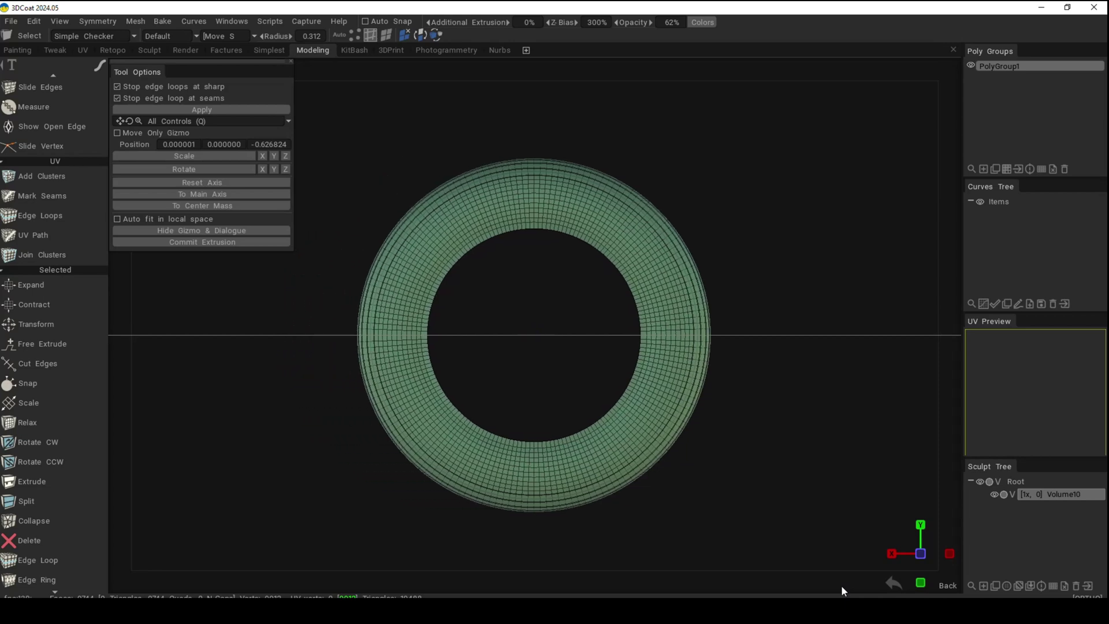